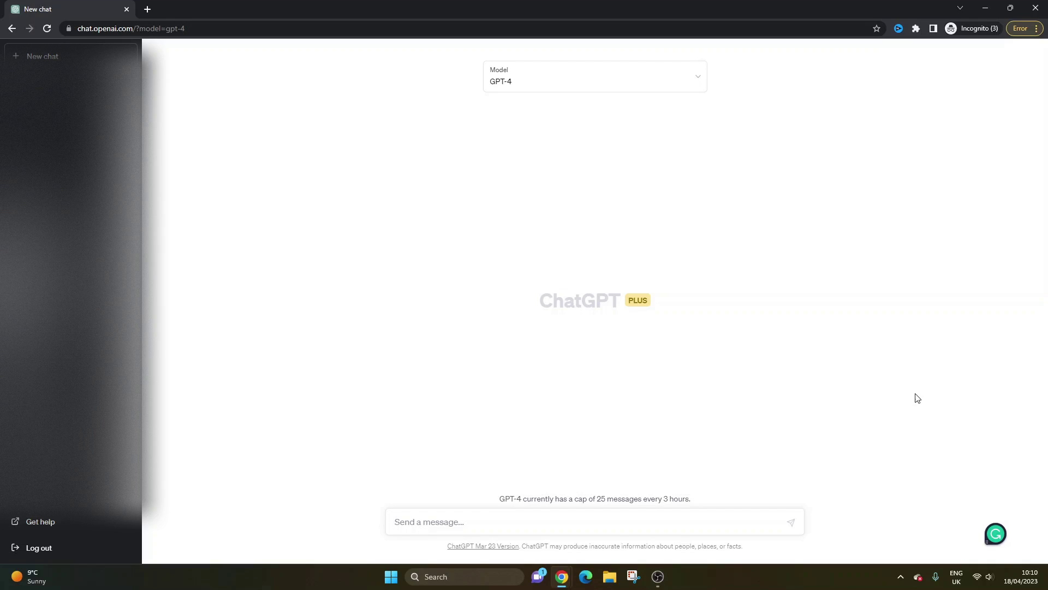
left_click(557, 73)
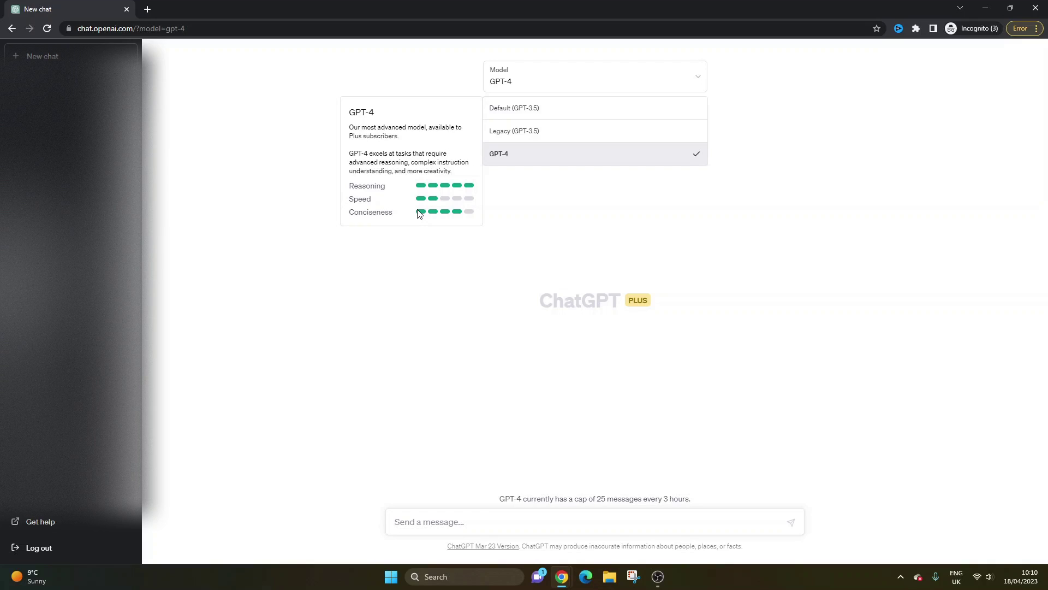
left_click(550, 108)
left_click(521, 83)
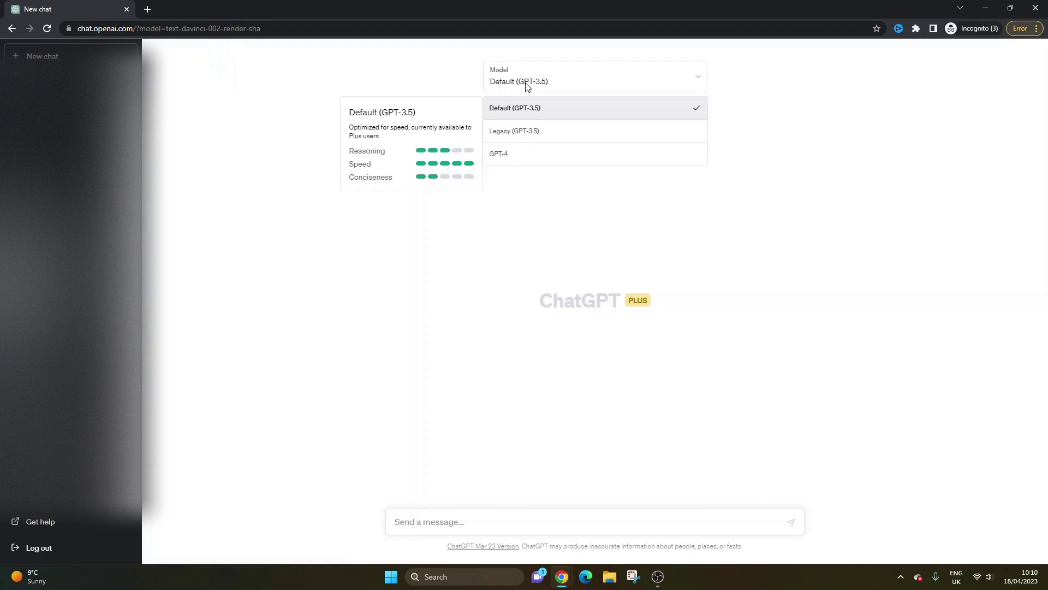
left_click(534, 154)
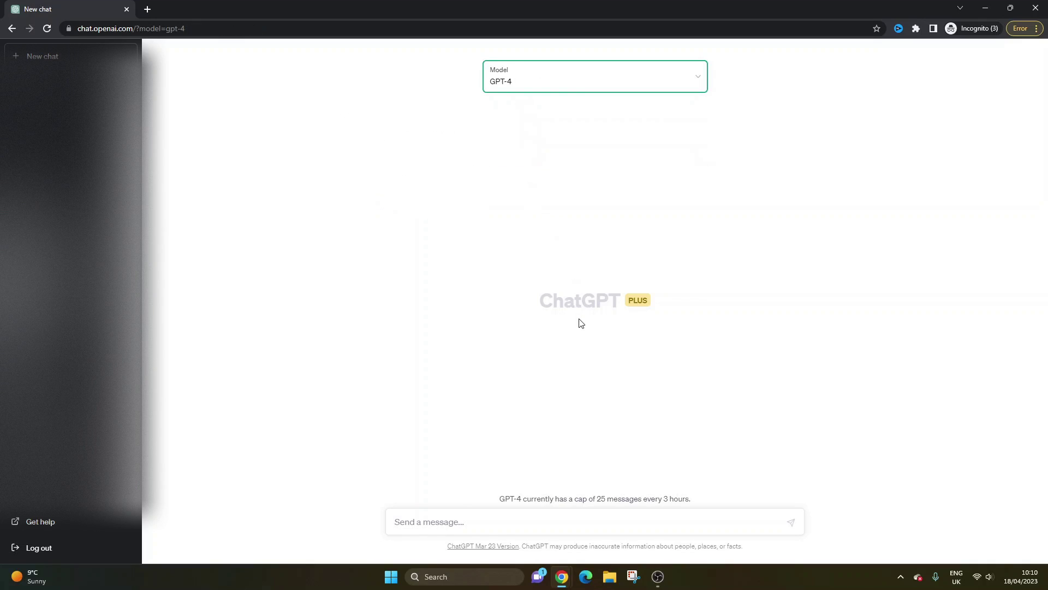
left_click_drag(542, 286, 633, 282)
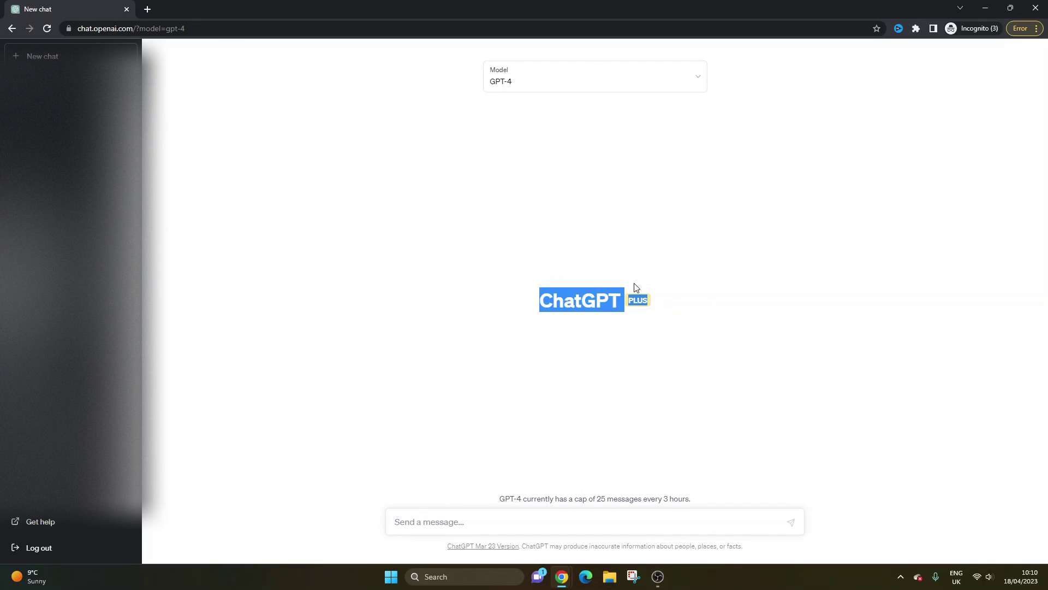
right_click(634, 282)
left_click(569, 210)
left_click(480, 519)
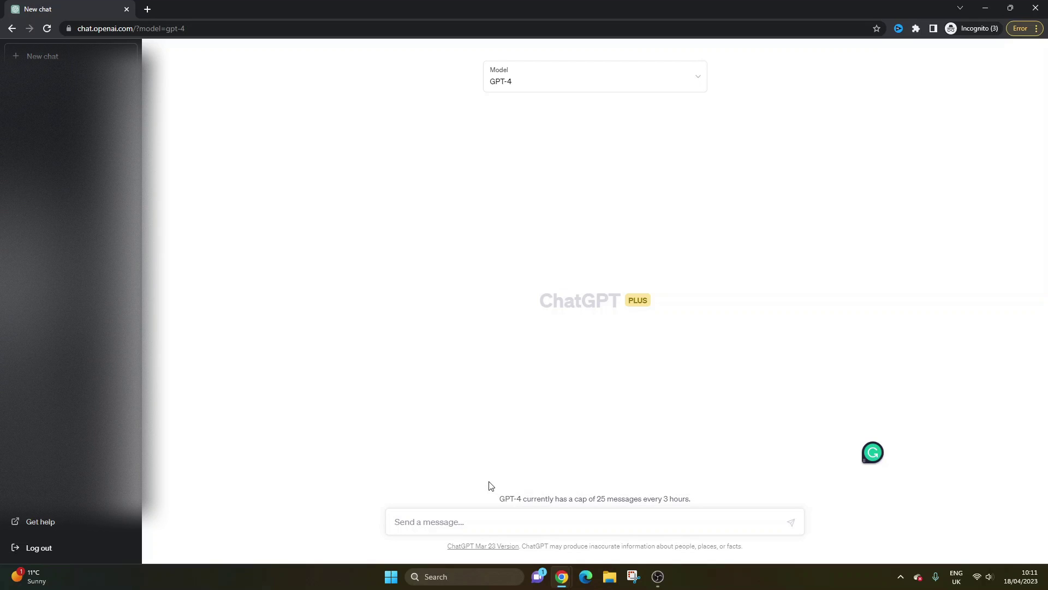
- Send GPT-4 the prompt 'Create a lessons learned template'
type("Create a lessons learned template")
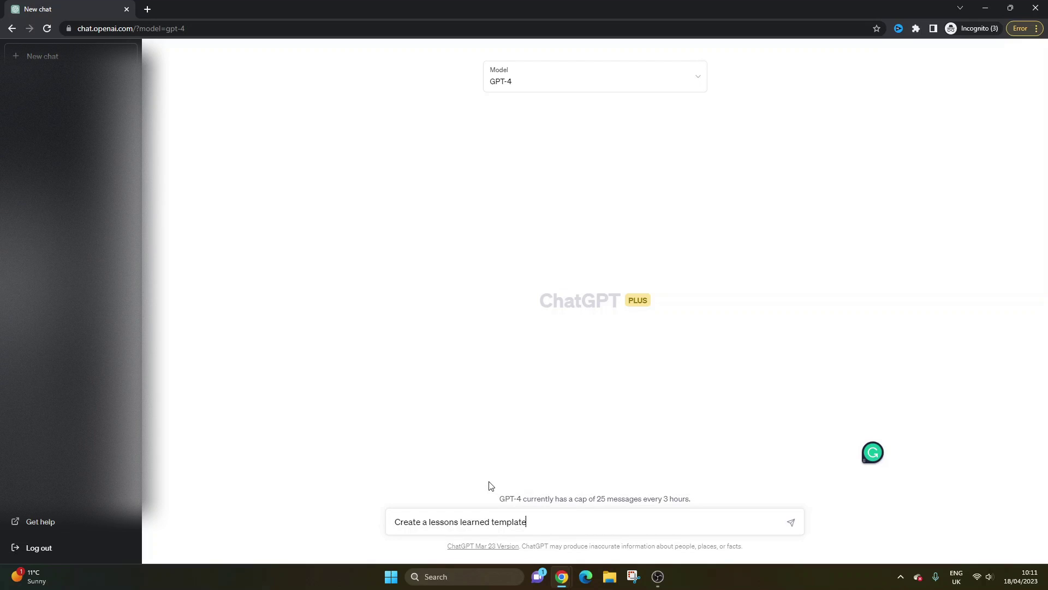
key("Return")
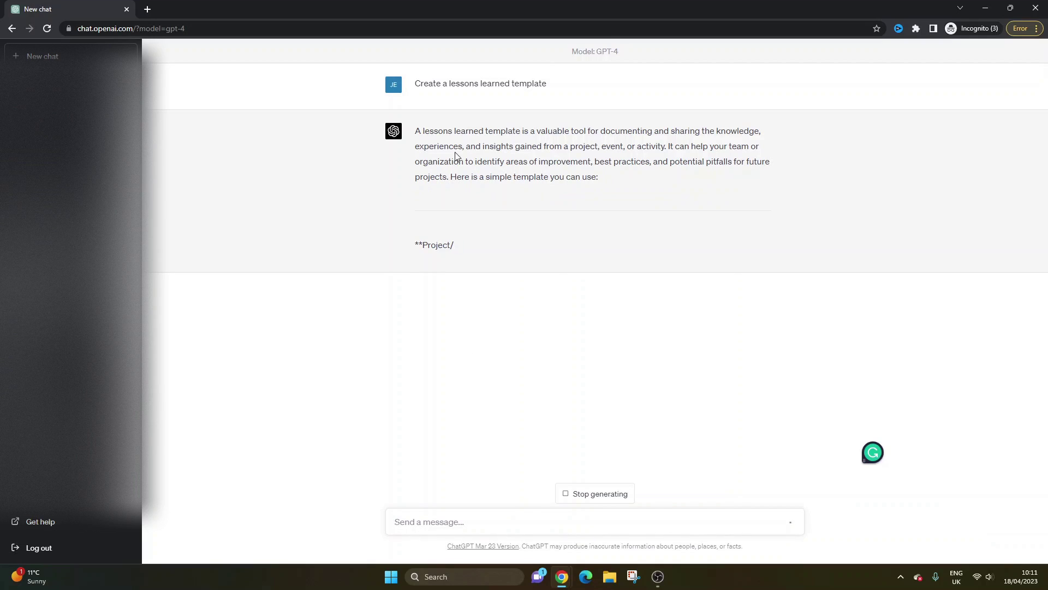
- Read the reply's opening paragraph while scrolling through the template as it streams
triple_click(453, 132)
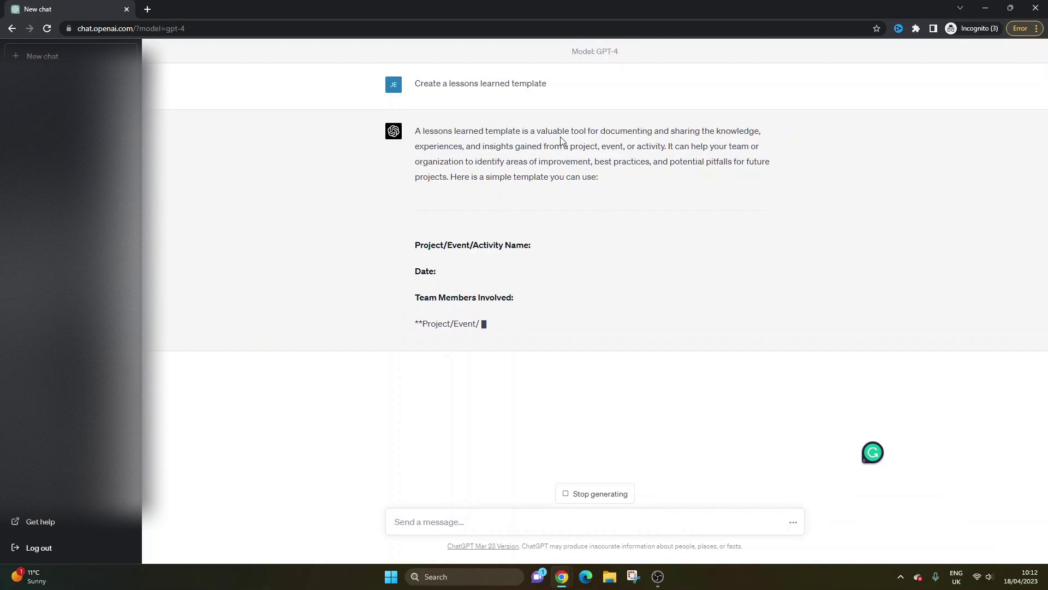
double_click(560, 137)
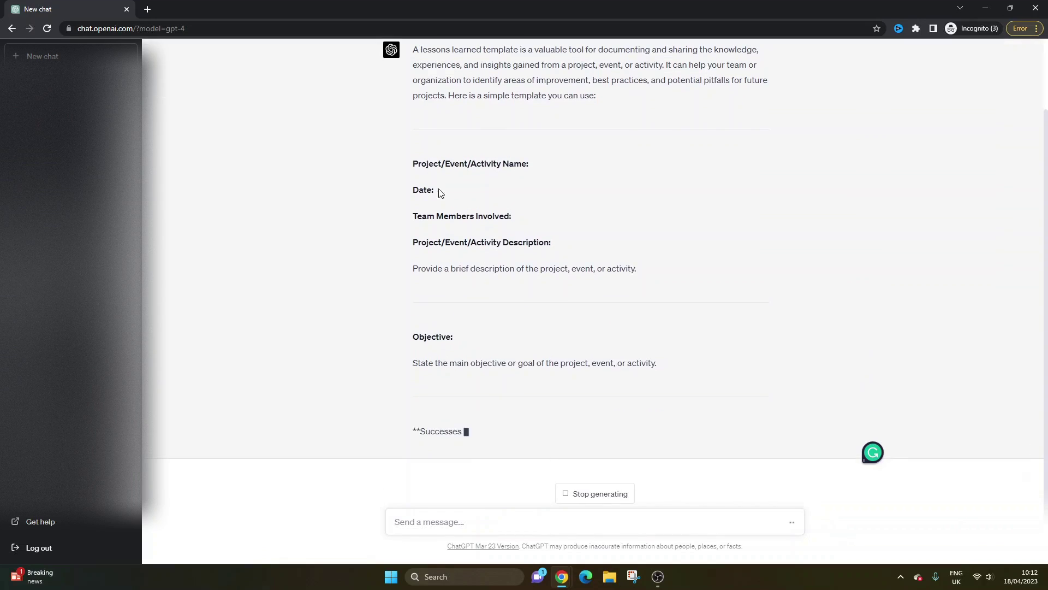
scroll(435, 194, "up", 3)
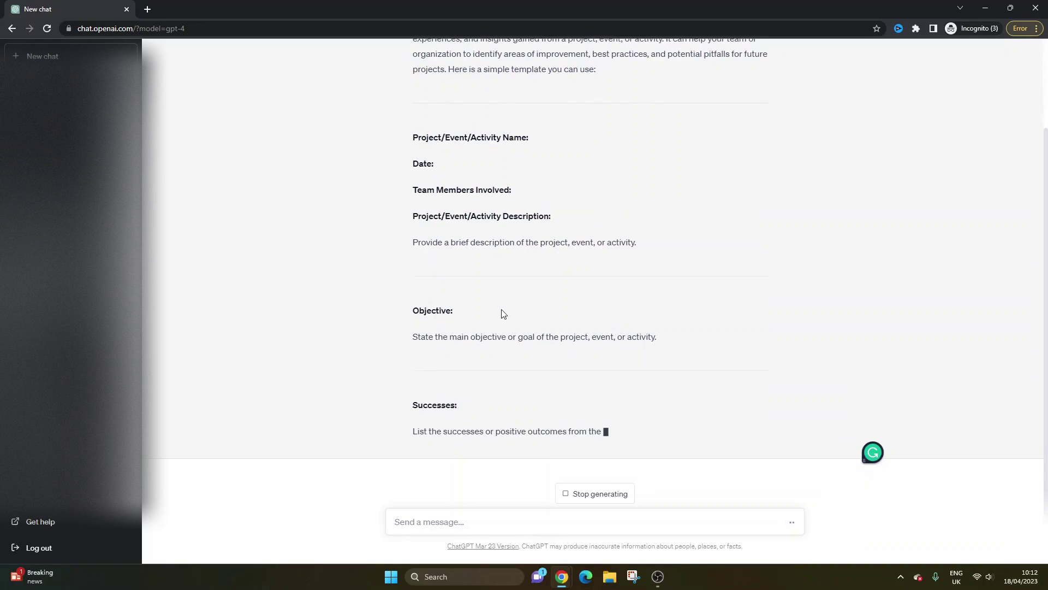
scroll(499, 298, "up", 3)
left_click_drag(421, 211, 456, 243)
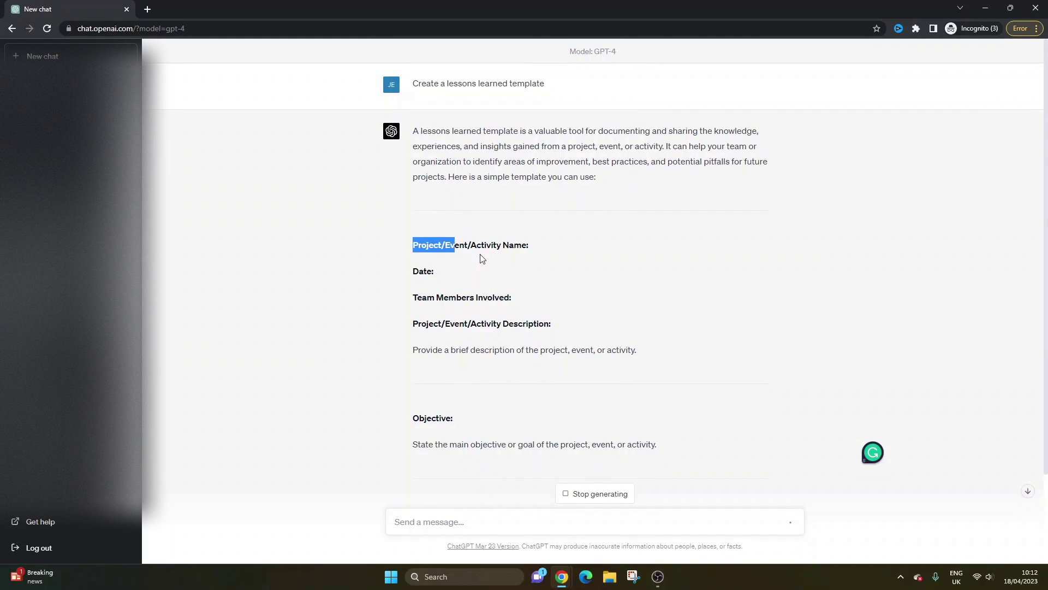
scroll(456, 227, "up", 3)
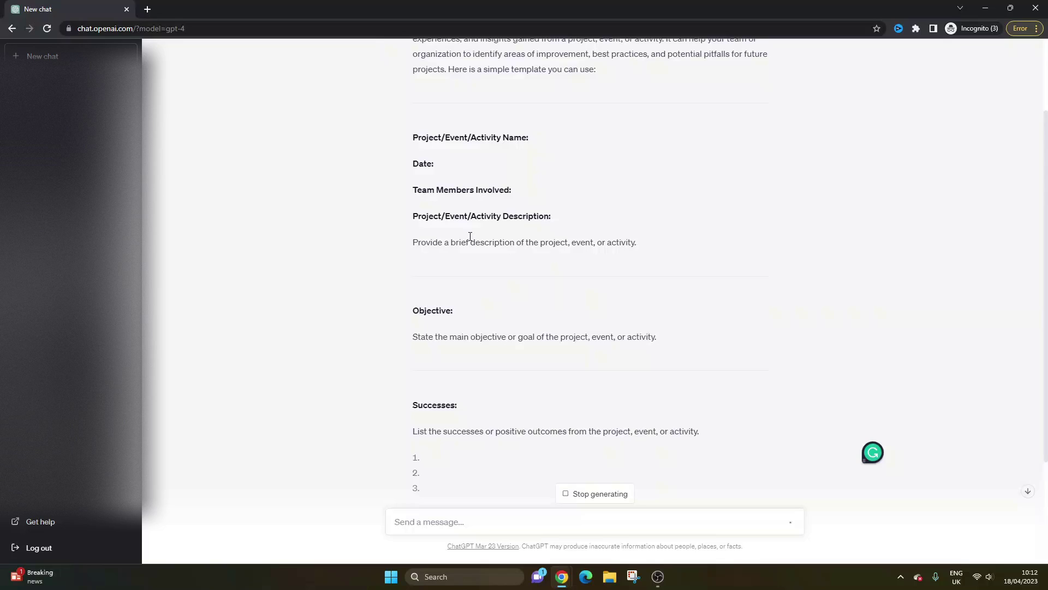
scroll(455, 288, "up", 3)
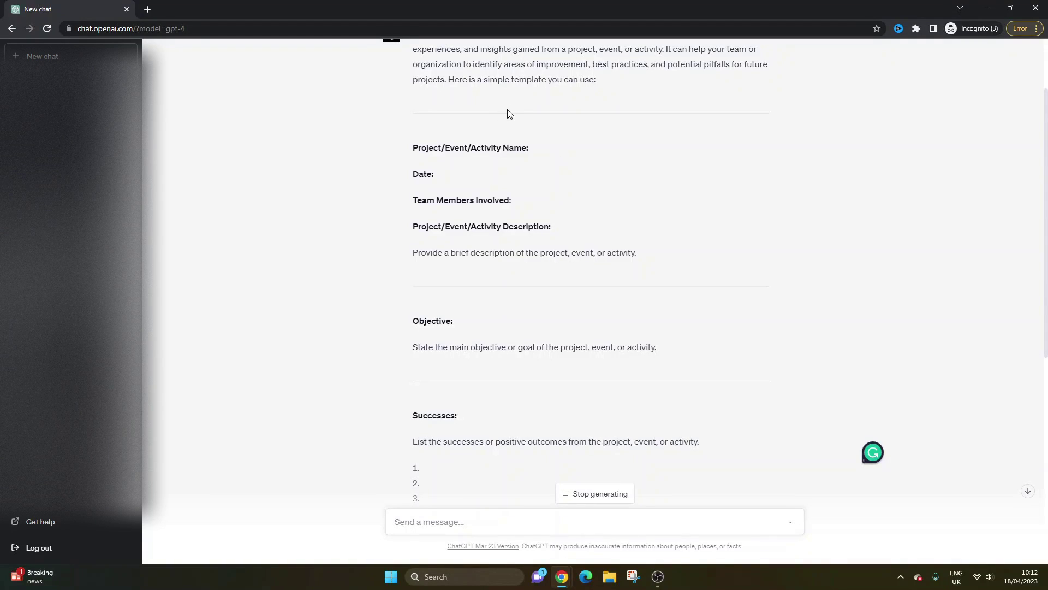
scroll(524, 151, "up", 2)
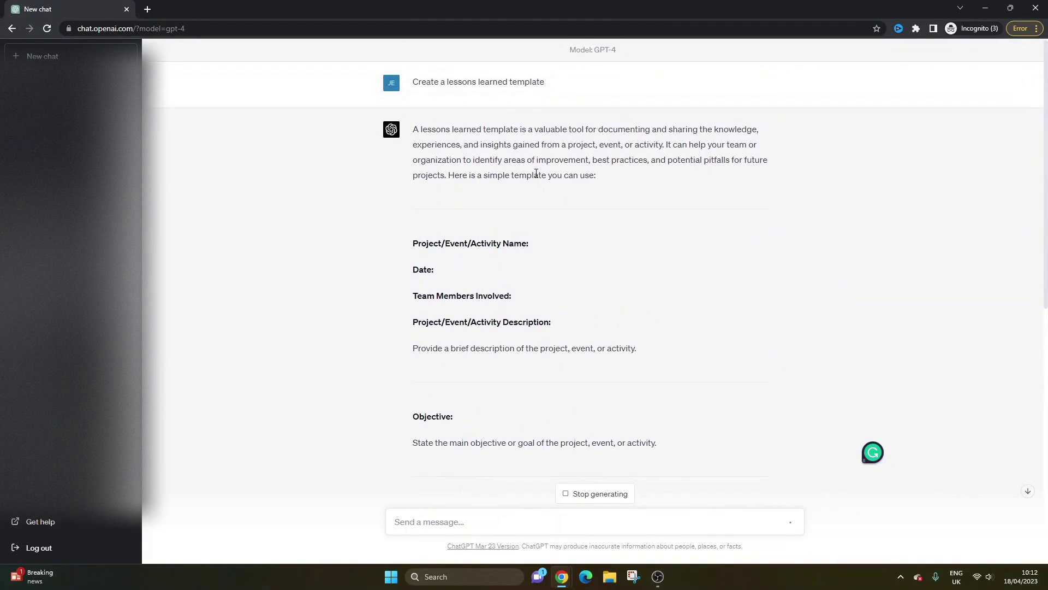
scroll(534, 180, "down", 2)
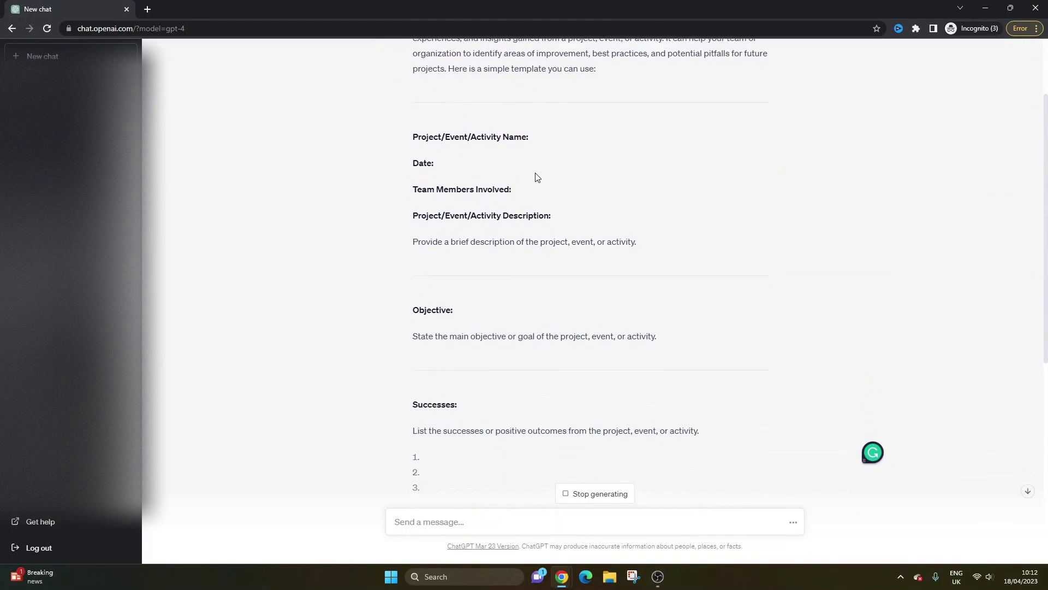
- Highlight the Description instruction line and the Project/Event/Activity Name heading to review them
triple_click(453, 242)
left_click(473, 260)
triple_click(472, 241)
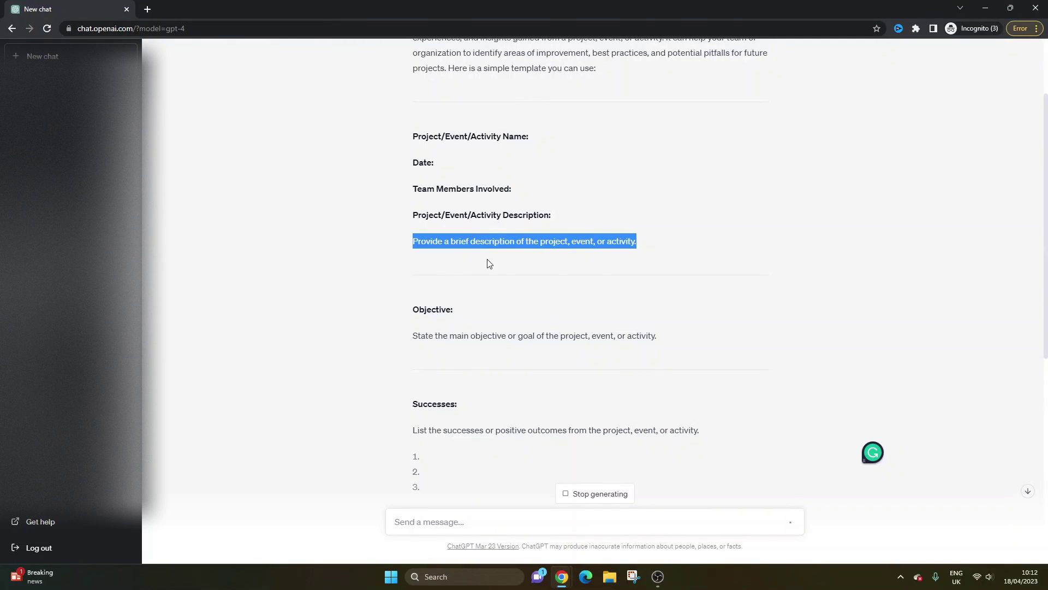
left_click(490, 263)
double_click(483, 239)
triple_click(483, 239)
left_click(509, 259)
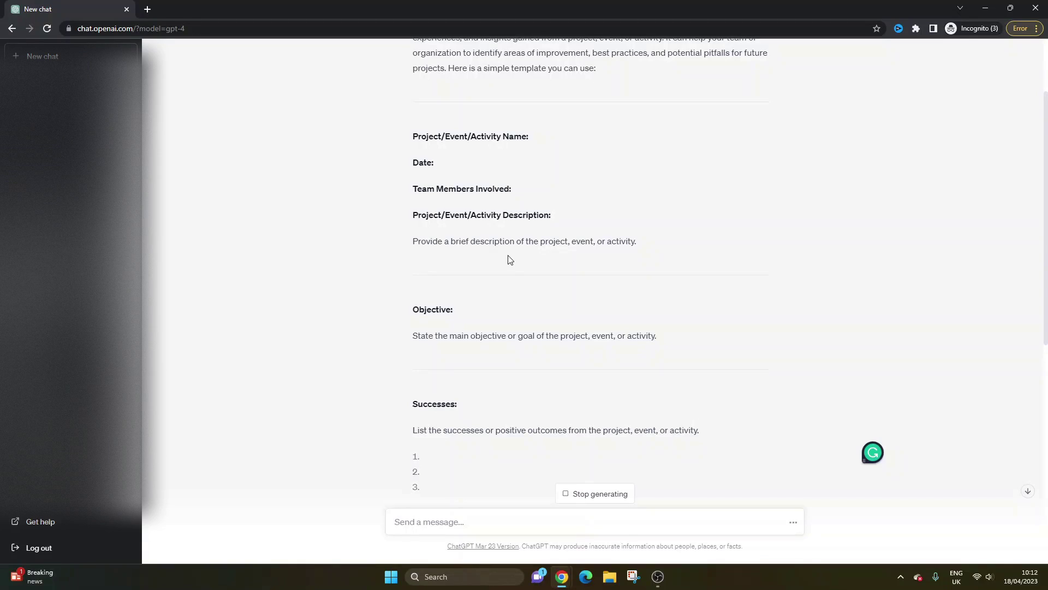
left_click_drag(415, 133, 534, 140)
left_click(527, 141)
triple_click(514, 137)
left_click(567, 141)
- Review the Objective line, the Lessons Learned paragraph and Lesson 1's Recommendation
scroll(471, 200, "down", 2)
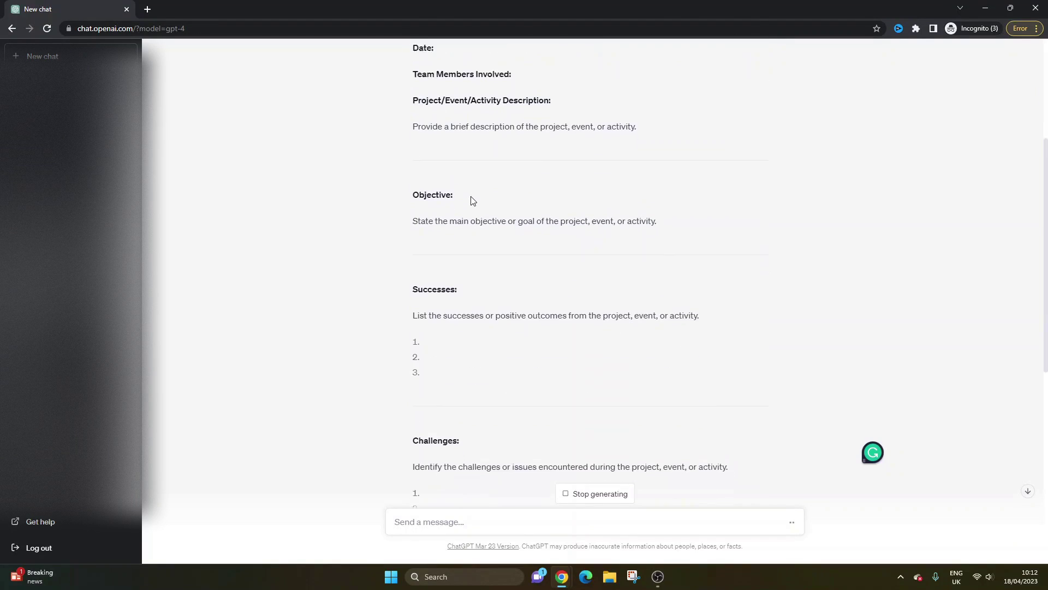
scroll(524, 104, "up", 1)
scroll(526, 101, "down", 2)
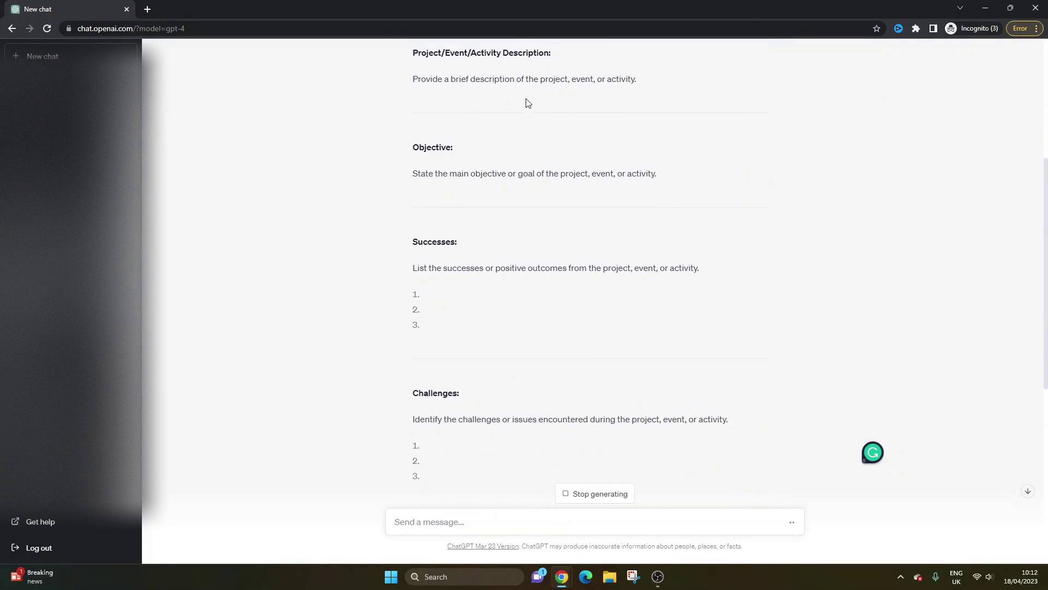
left_click_drag(420, 171, 587, 169)
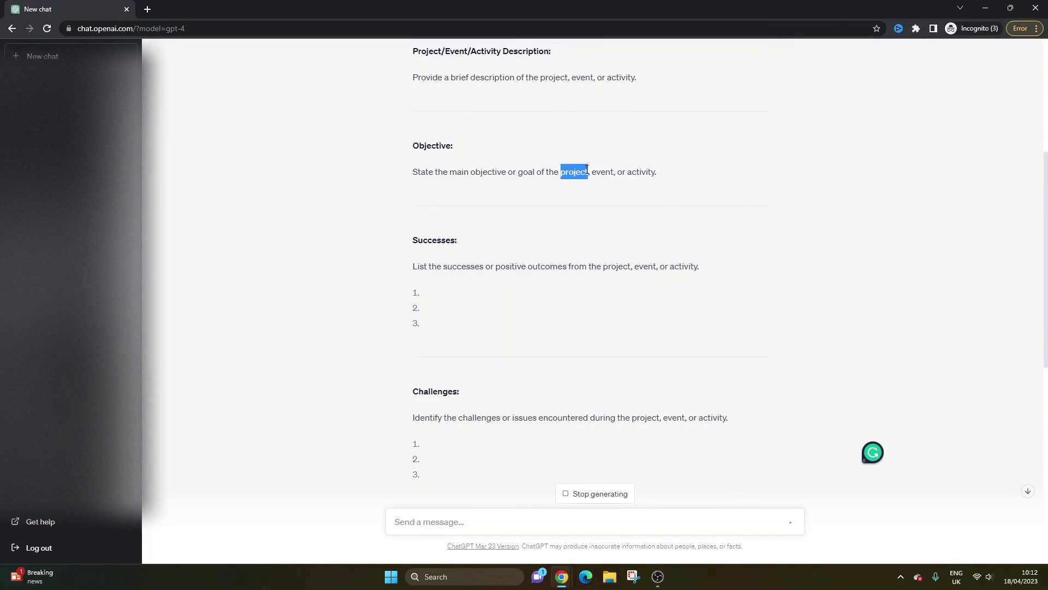
left_click(463, 267)
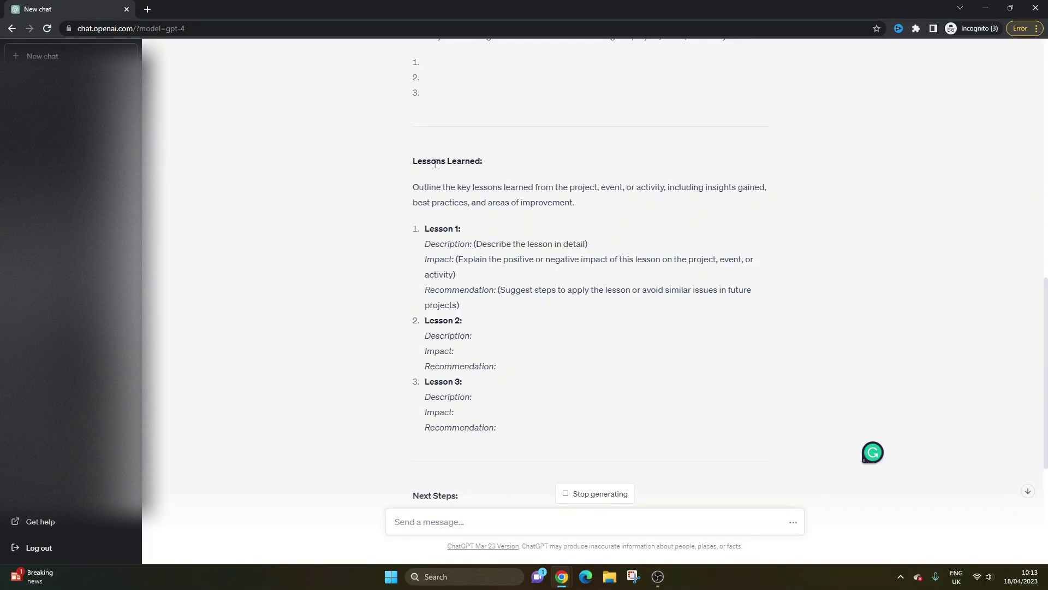
triple_click(458, 191)
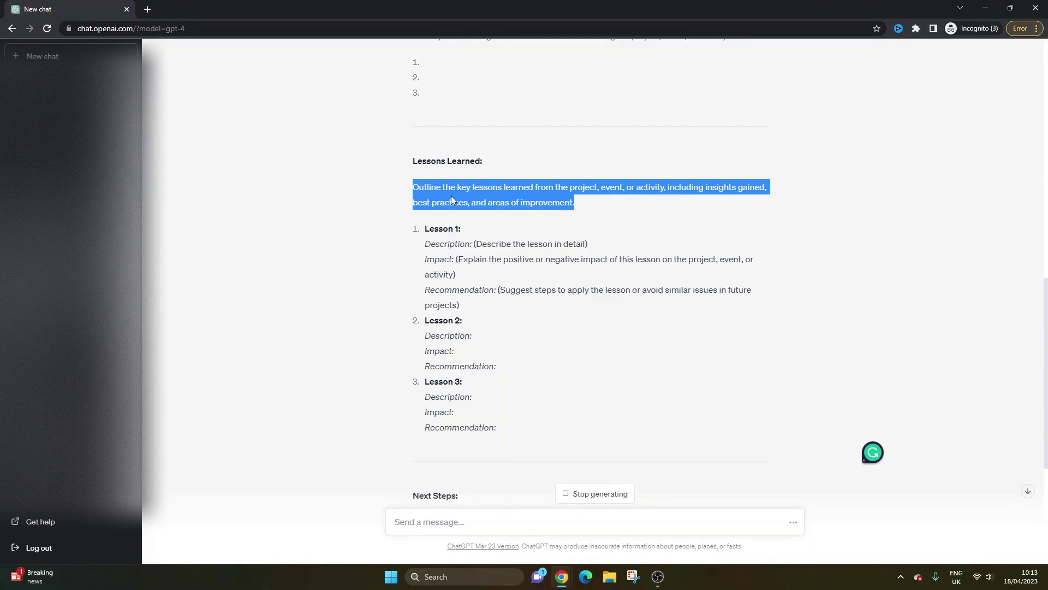
double_click(720, 187)
double_click(449, 203)
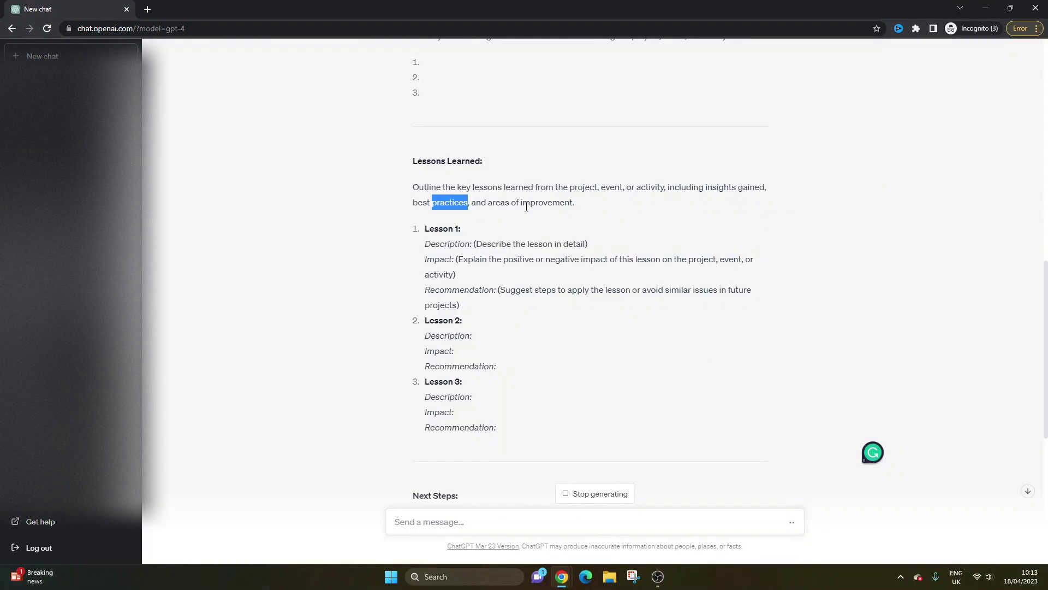
double_click(527, 203)
left_click(514, 279)
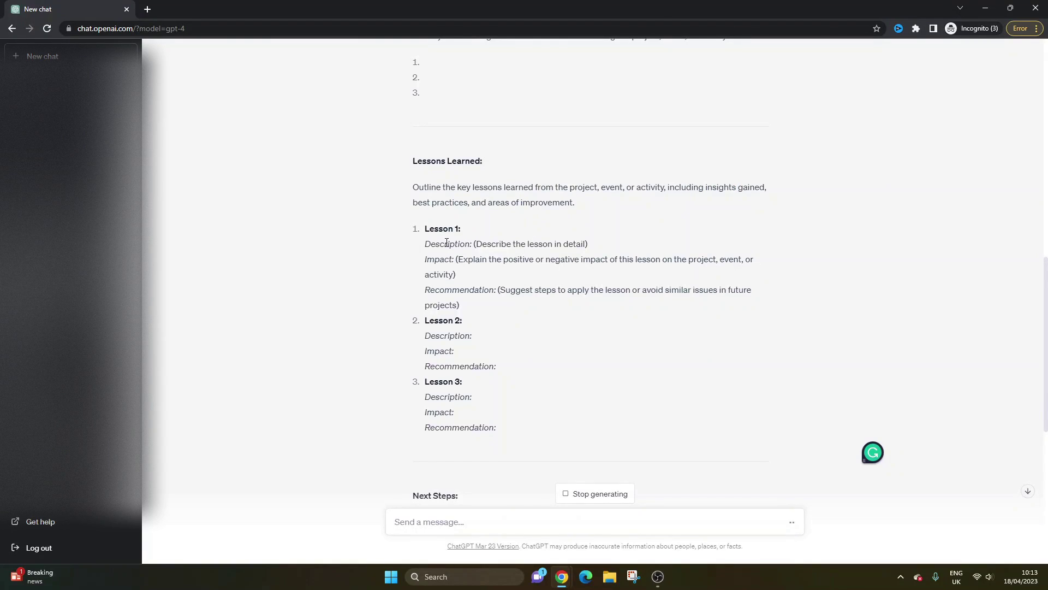
triple_click(449, 286)
- Review Next Steps, Additional Notes/Comments, Attachments and Prepared by, then return to the original prompt
scroll(502, 264, "down", 5)
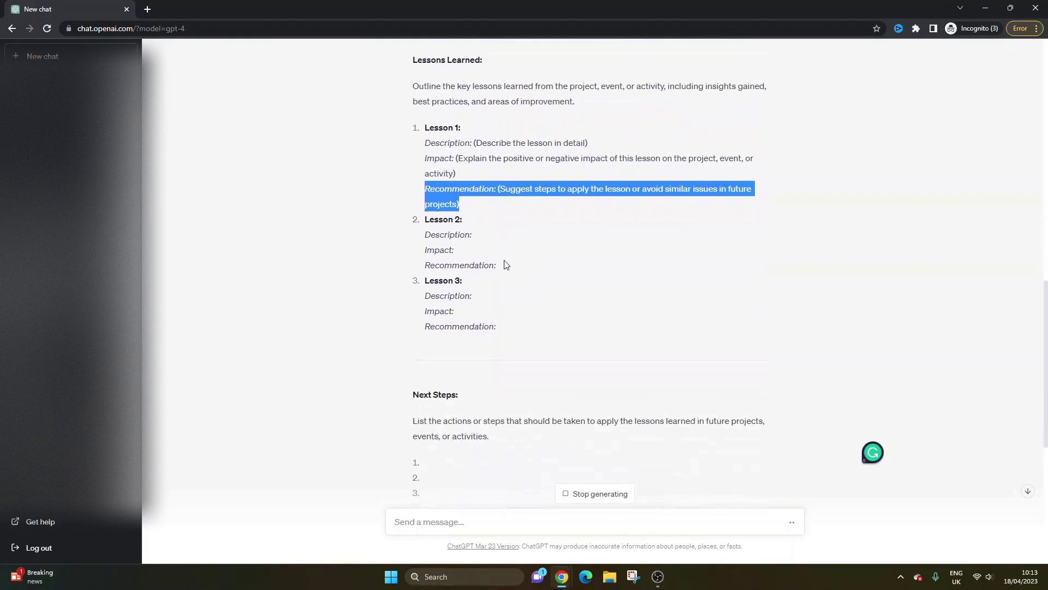
triple_click(424, 250)
scroll(432, 256, "down", 2)
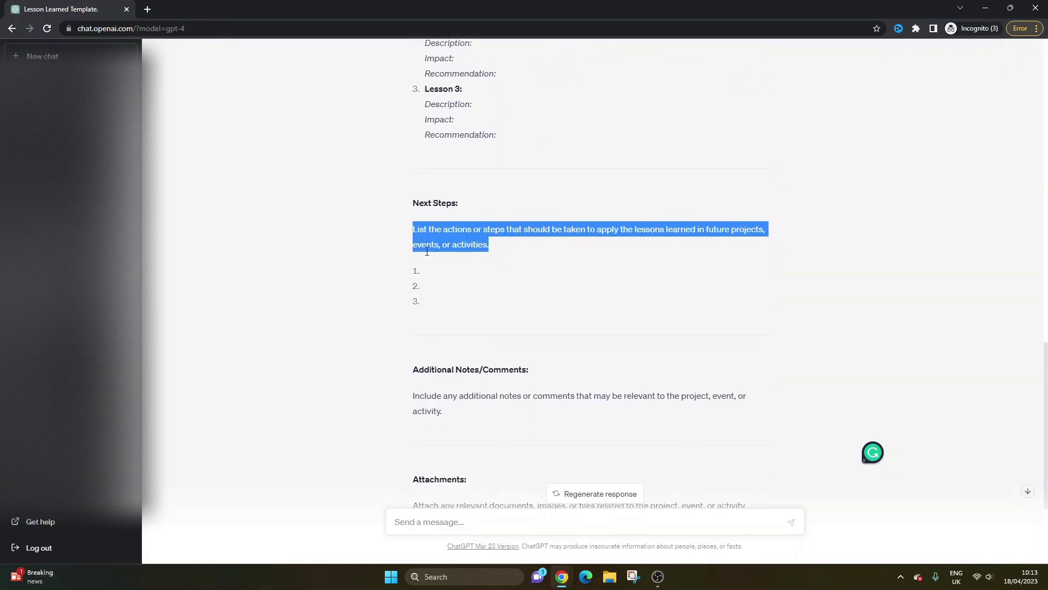
triple_click(446, 278)
scroll(447, 278, "down", 2)
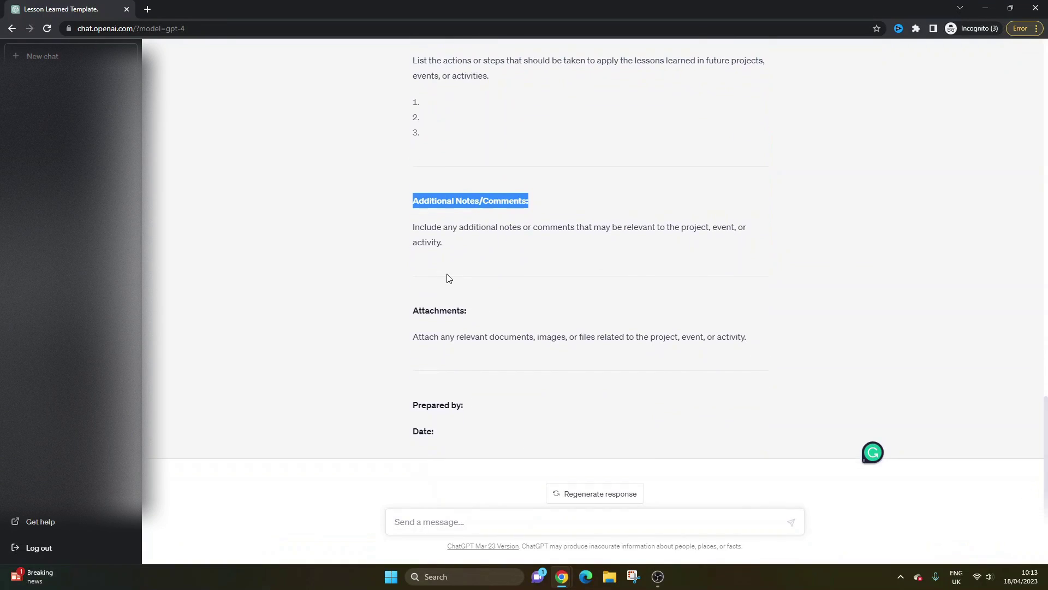
triple_click(440, 304)
triple_click(466, 409)
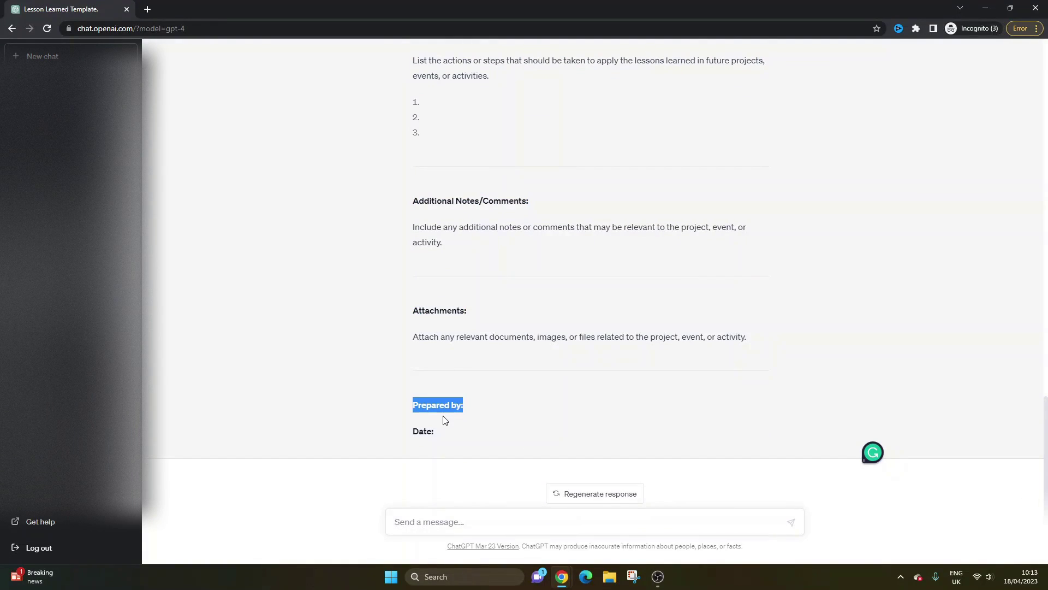
left_click(444, 419)
scroll(476, 333, "up", 3)
scroll(475, 332, "up", 15)
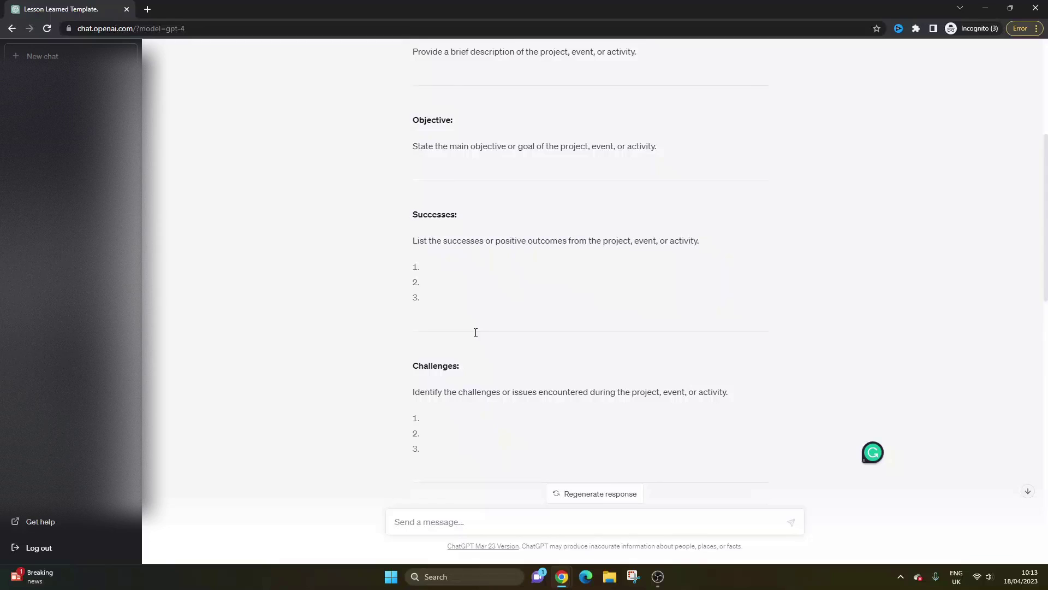
triple_click(477, 83)
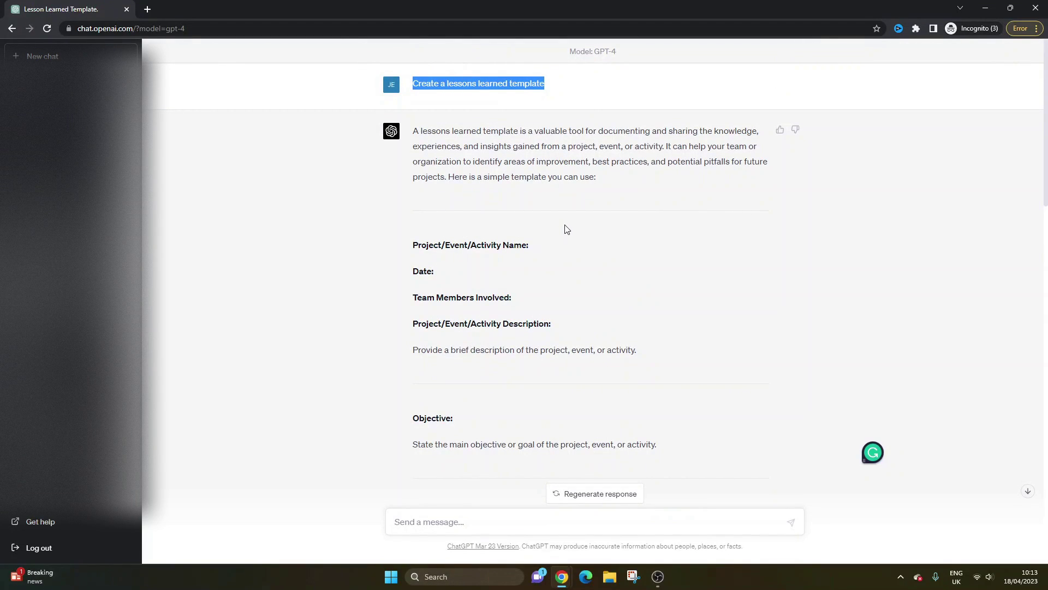
- Send the follow-up 'Please add a section on project risks', replacing an earlier draft and fixing the typo
left_click(483, 516)
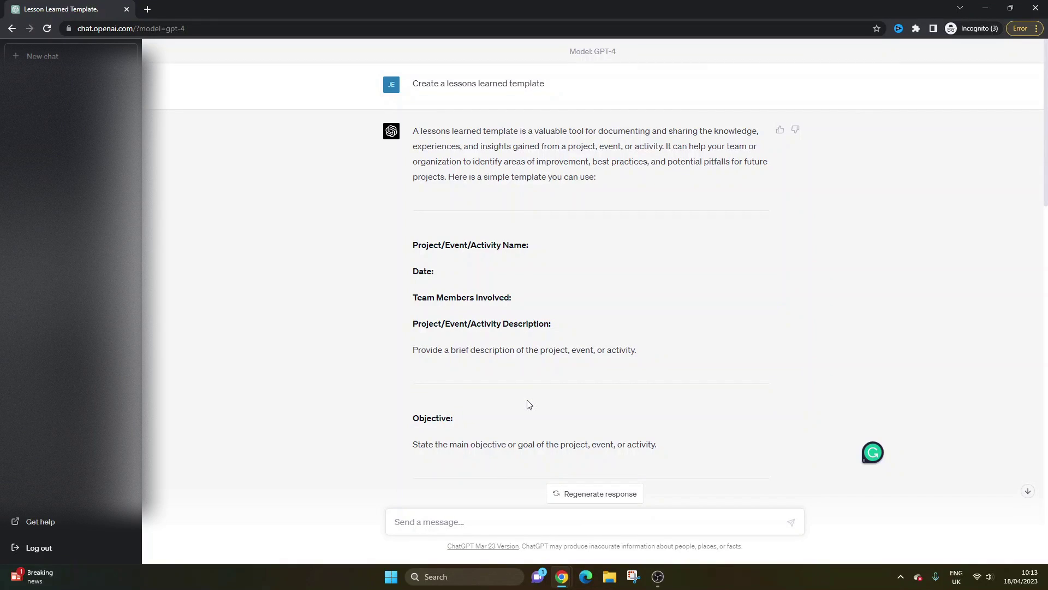
type("Please recreate")
type("the lessons learned ")
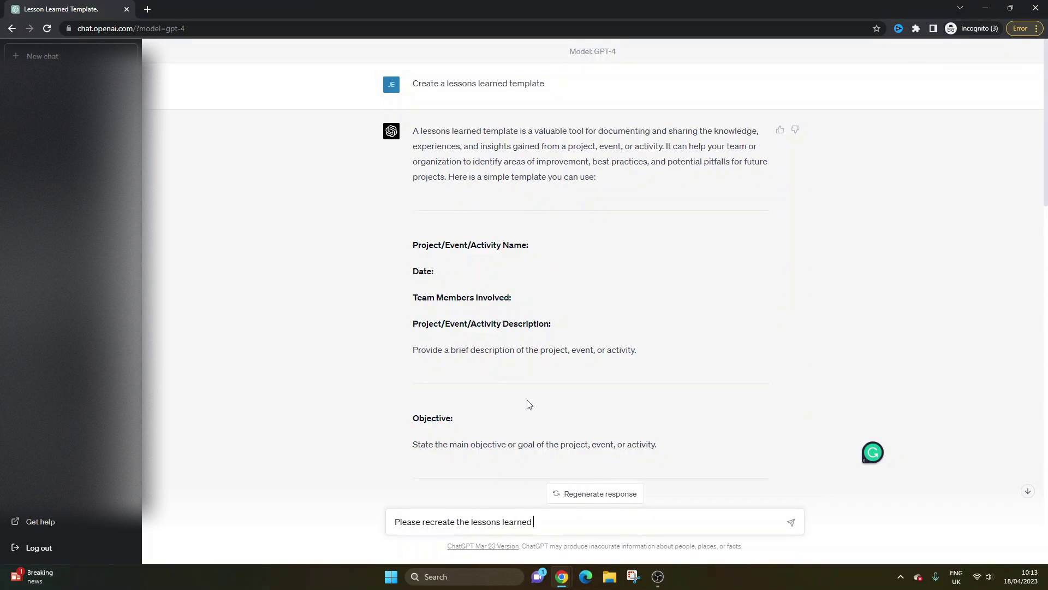
type("template, instead include a se")
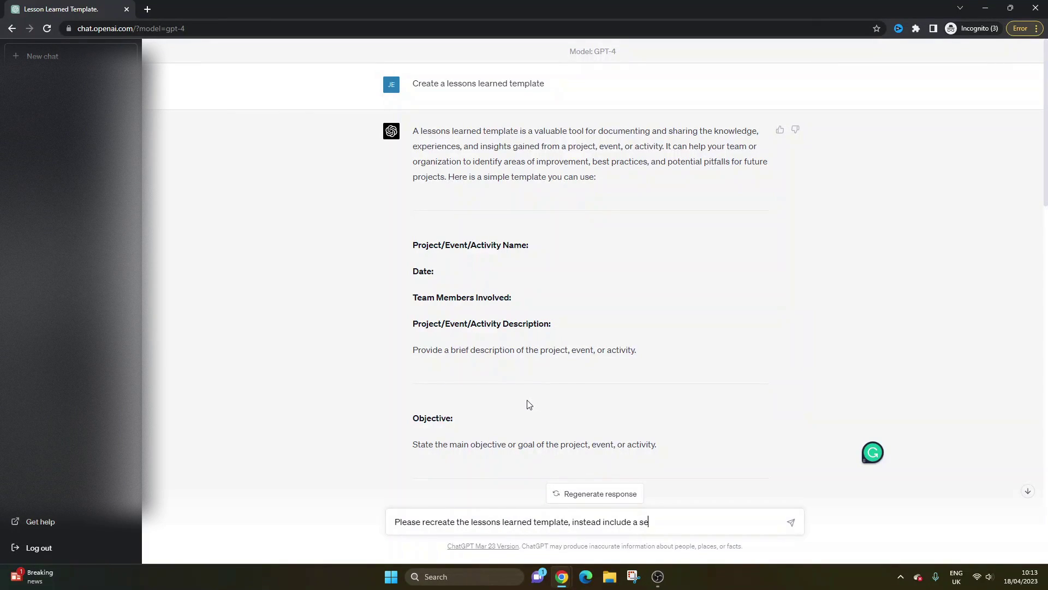
type("ctoon on")
scroll(529, 404, "down", 5)
triple_click(635, 522)
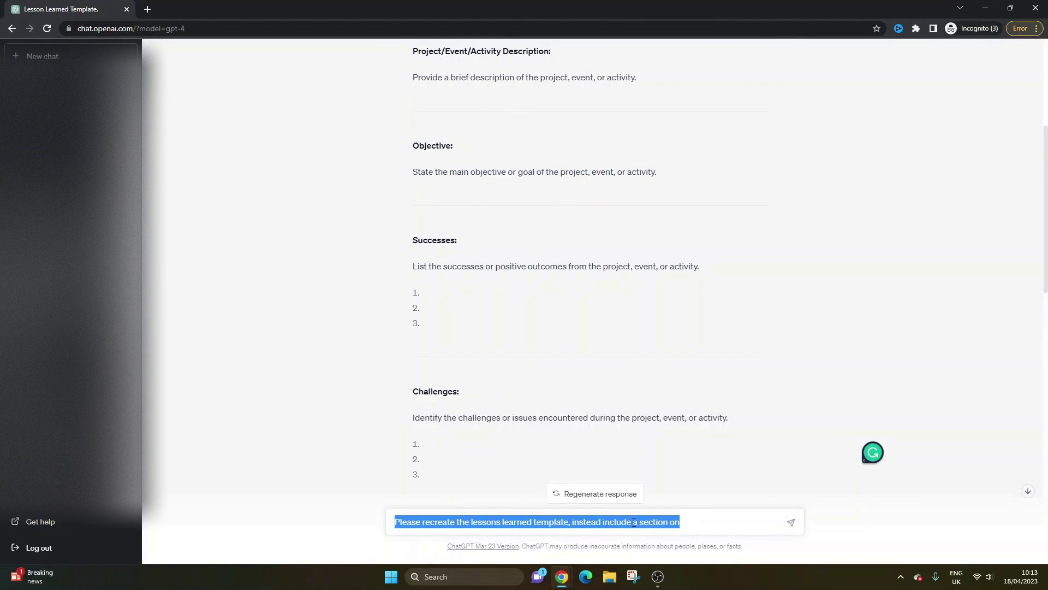
type("Please ad")
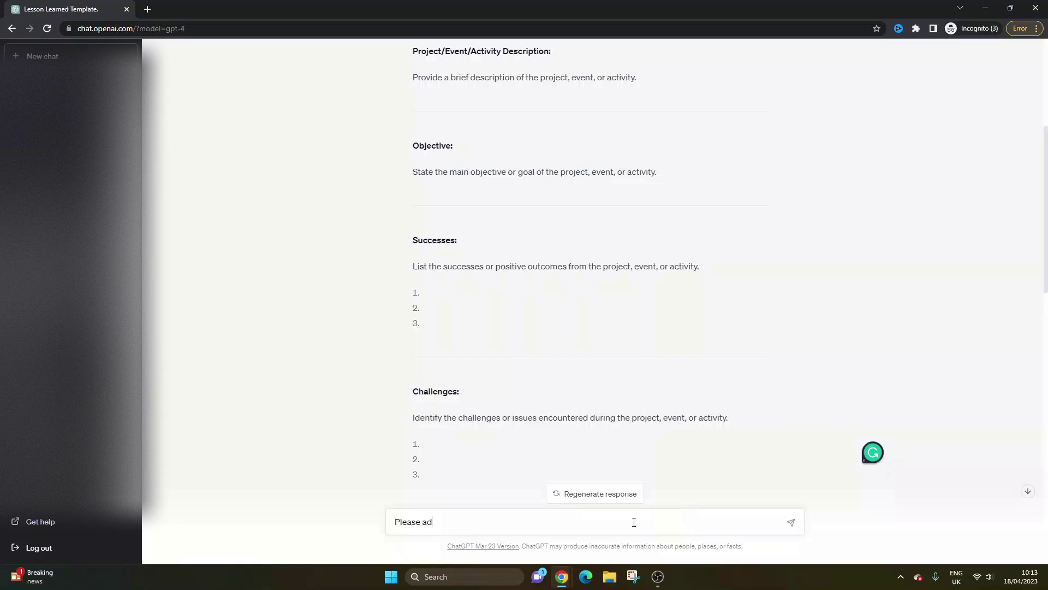
type("d a section of project riks")
key("BackSpace")
key("BackSpace")
type("sks")
key("Return")
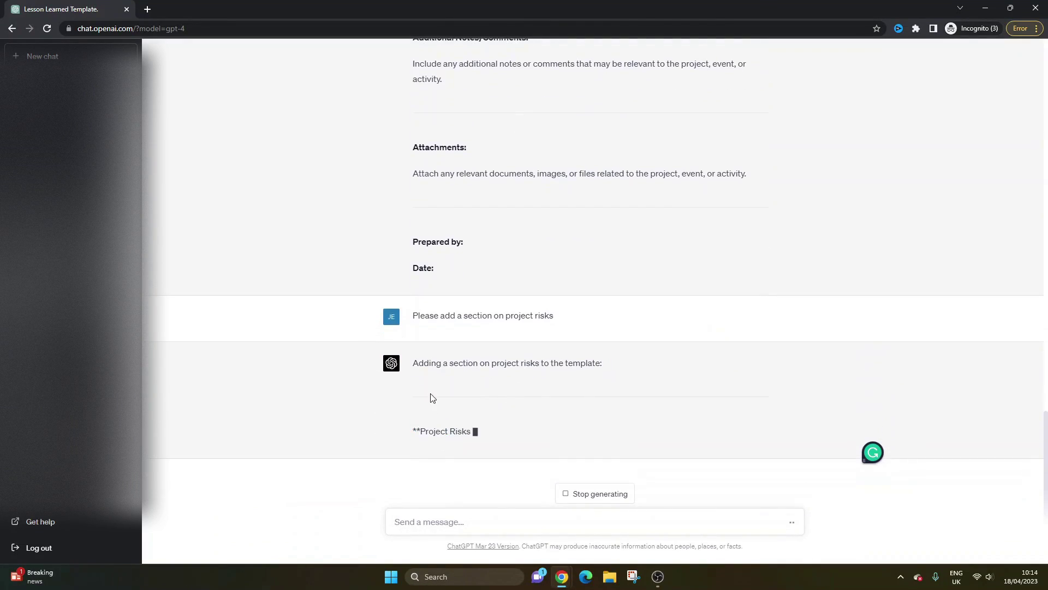
- Highlight the reply's opening line and Project Risks heading, comparing against the original template
triple_click(484, 333)
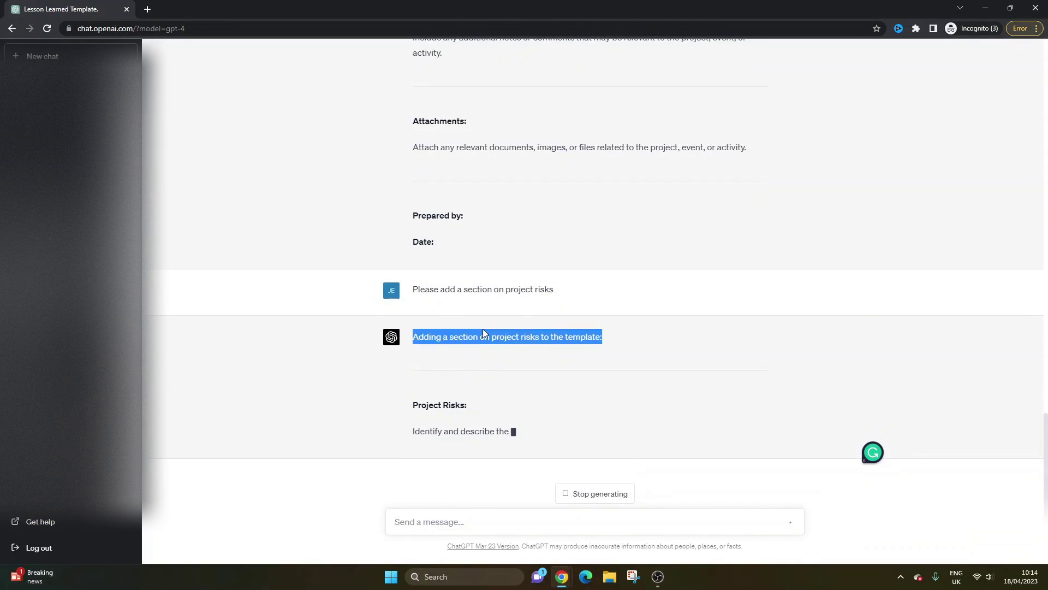
left_click_drag(414, 406, 497, 410)
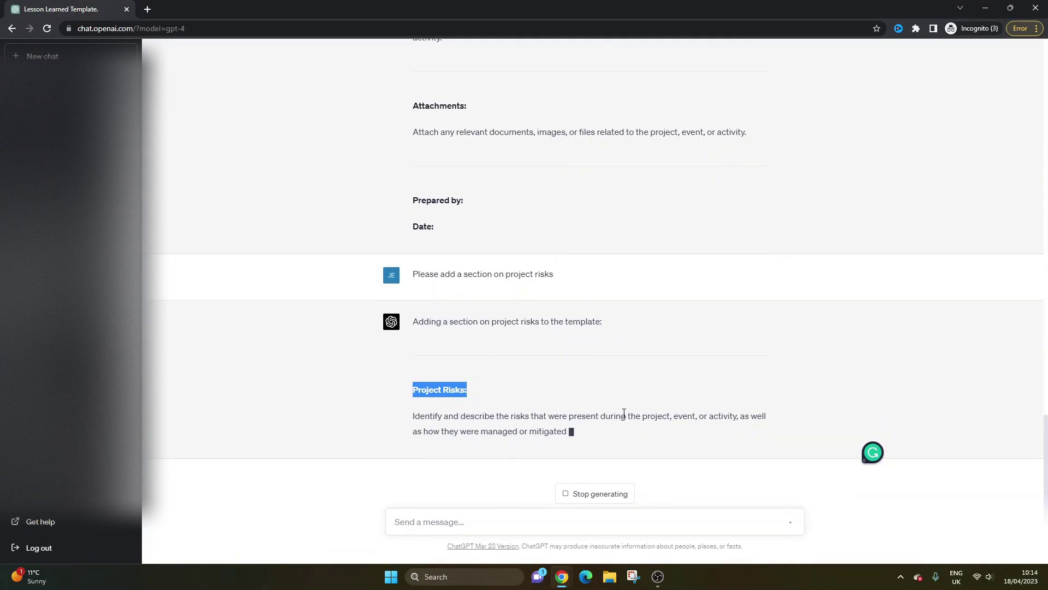
scroll(624, 393, "up", 5)
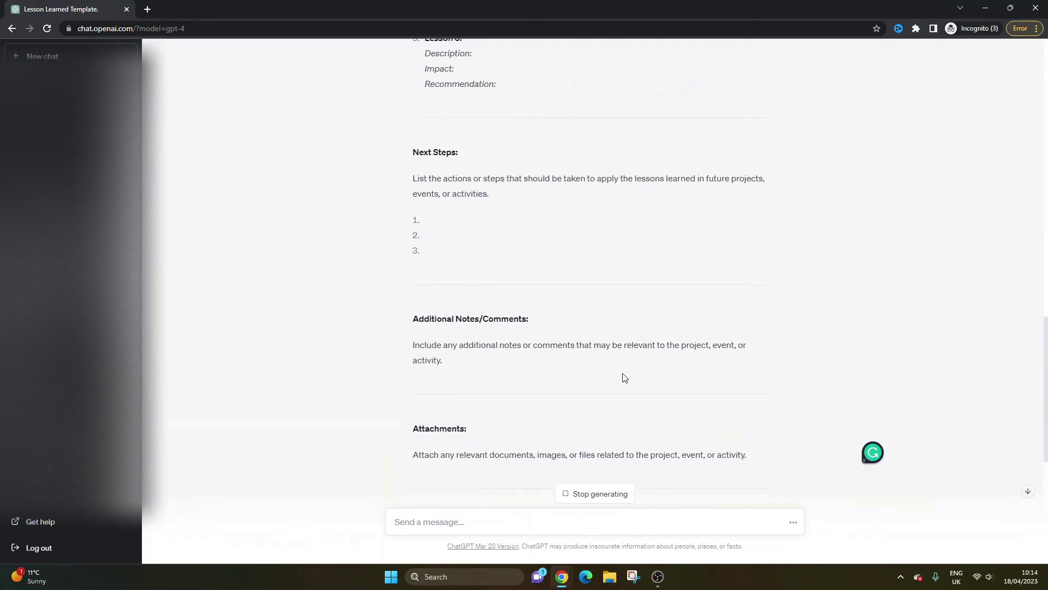
scroll(625, 376, "up", 20)
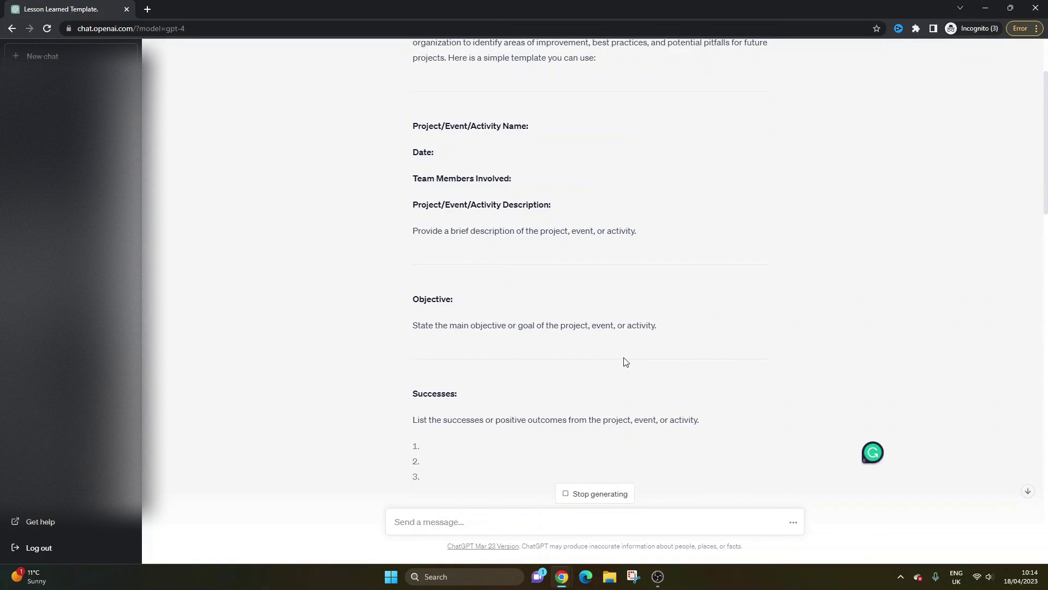
scroll(625, 362, "up", 3)
scroll(625, 361, "down", 20)
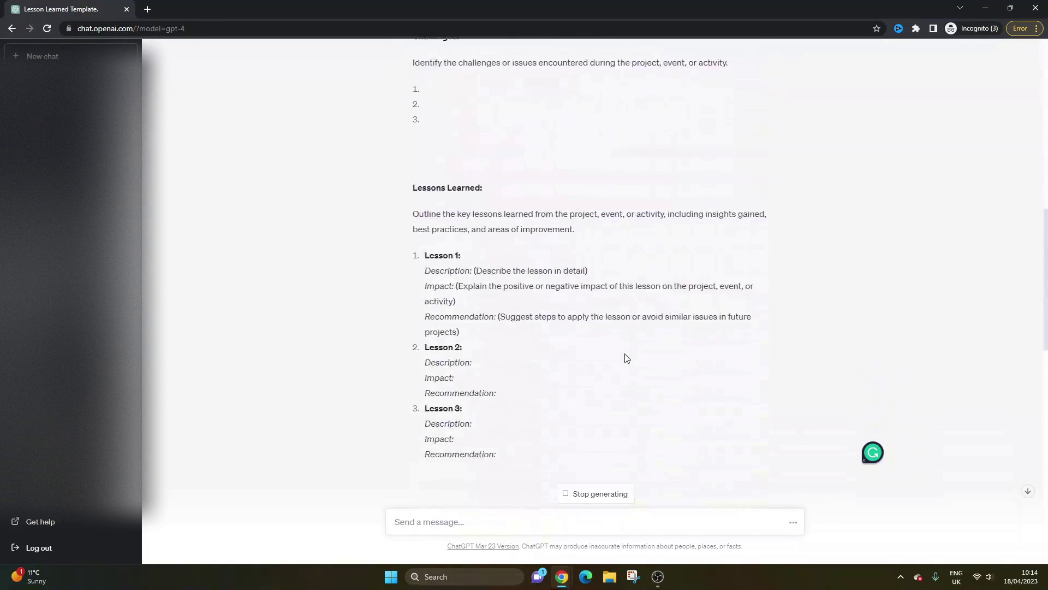
scroll(623, 370, "down", 3)
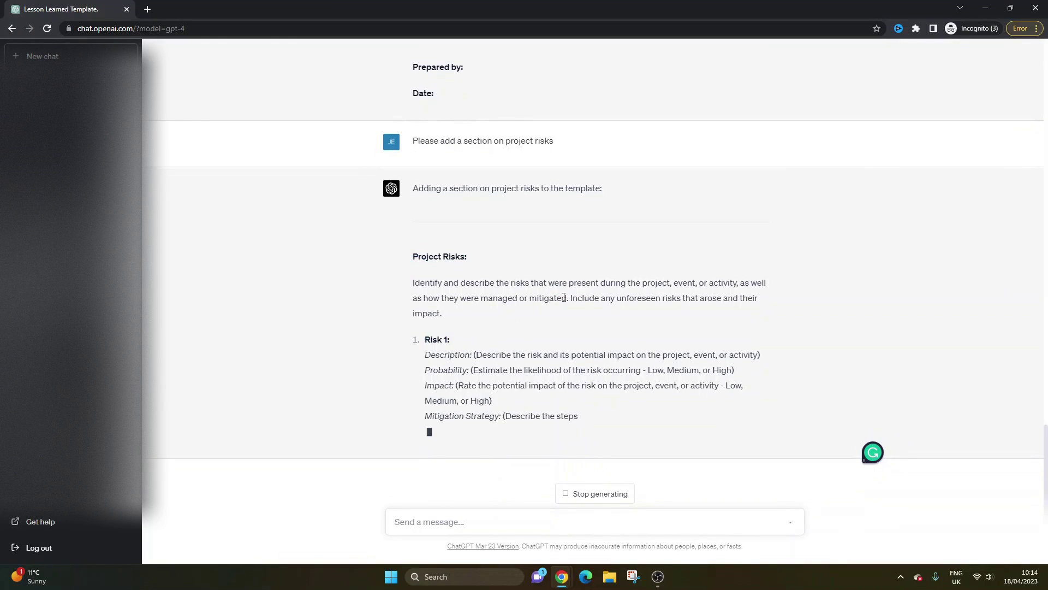
- Highlight the paragraph on identifying risks and the heading's key words as the section streams
triple_click(457, 299)
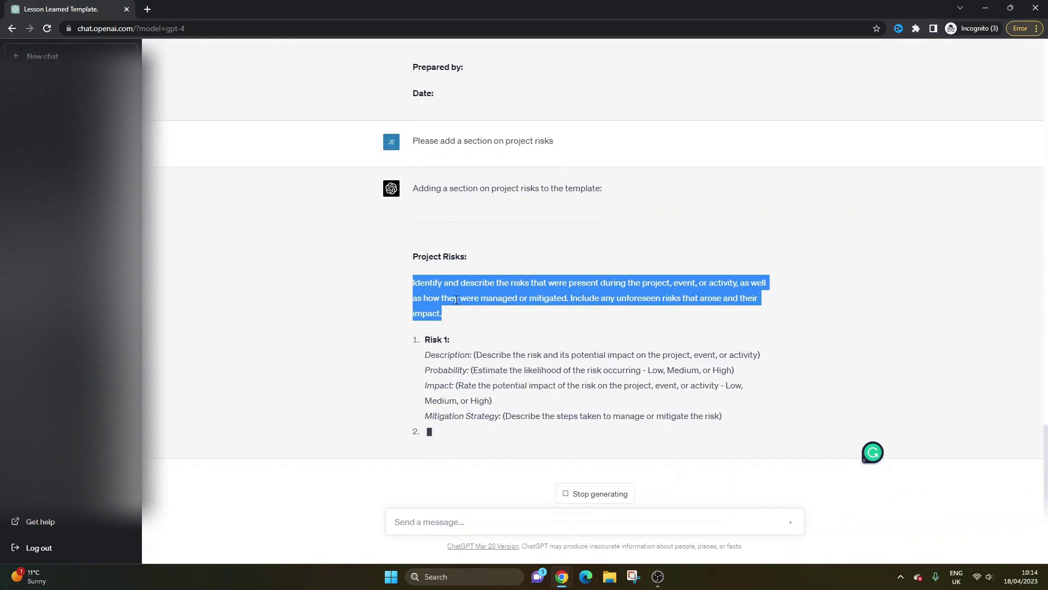
left_click(435, 250)
double_click(431, 252)
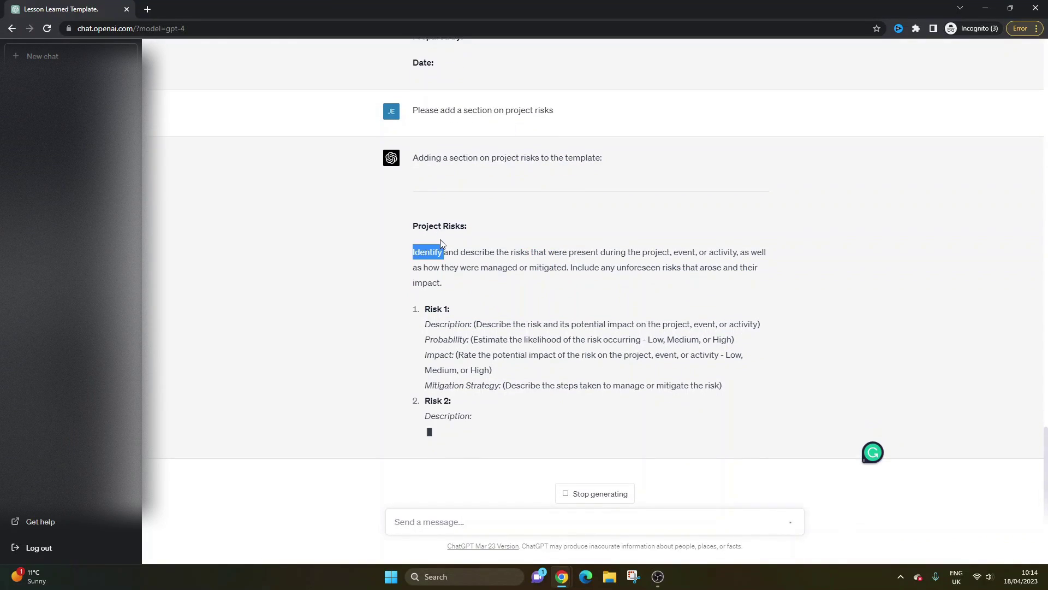
double_click(453, 213)
left_click(457, 245)
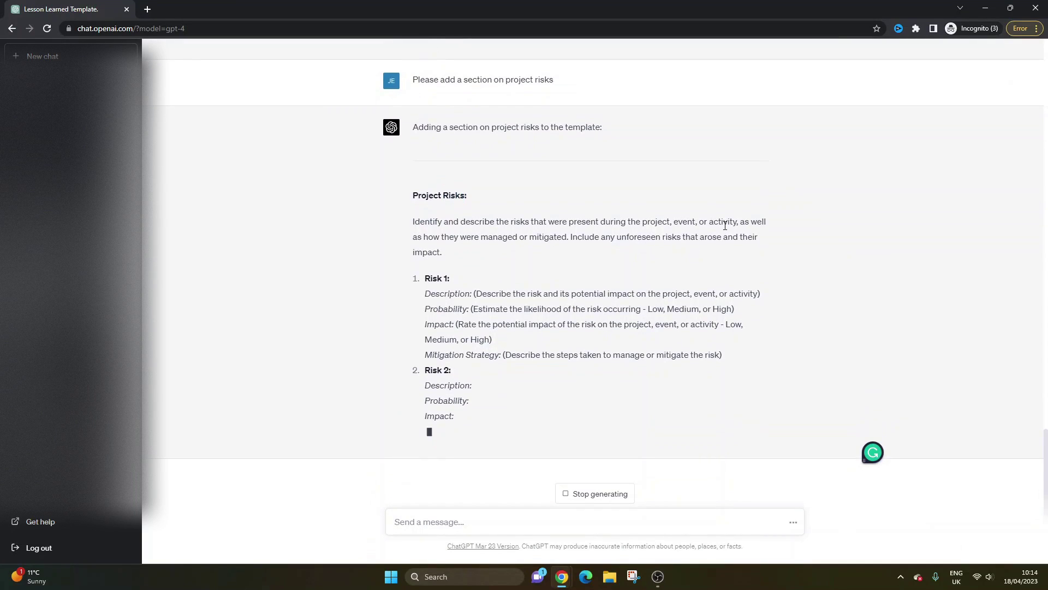
left_click_drag(424, 206, 573, 164)
left_click(573, 164)
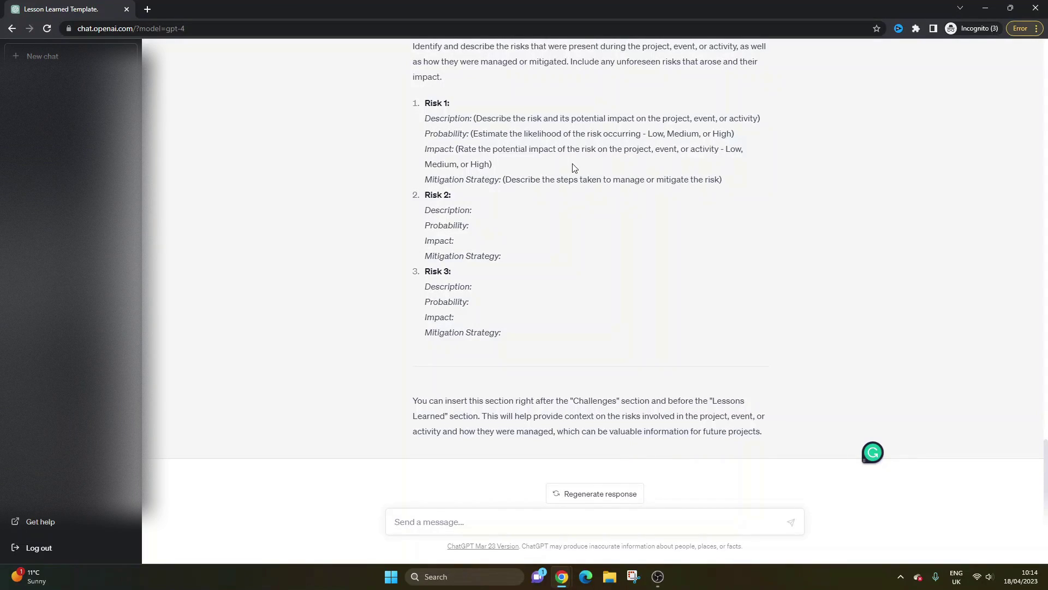
- Review the finished Project Risks reply, highlighting its heading and the risk entries
scroll(563, 164, "up", 3)
scroll(439, 253, "down", 3)
scroll(439, 252, "up", 4)
left_click_drag(418, 239, 523, 306)
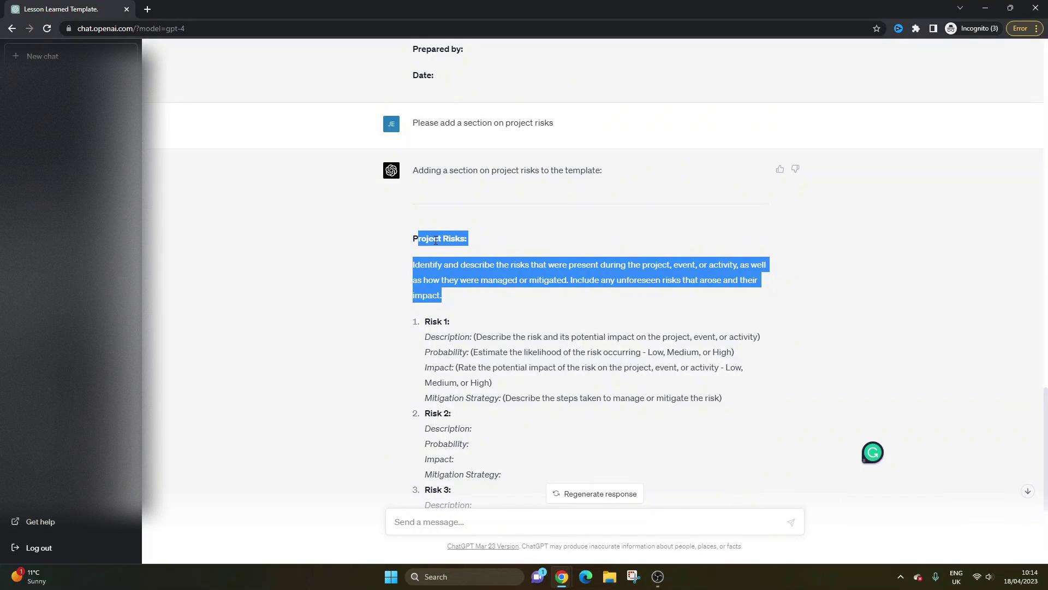
triple_click(436, 240)
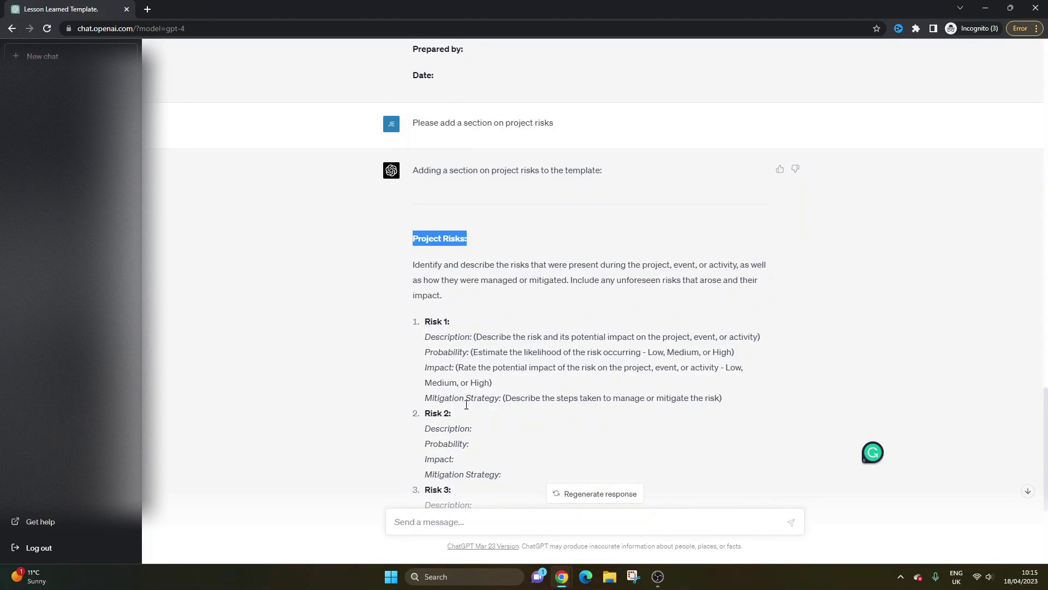
left_click(466, 533)
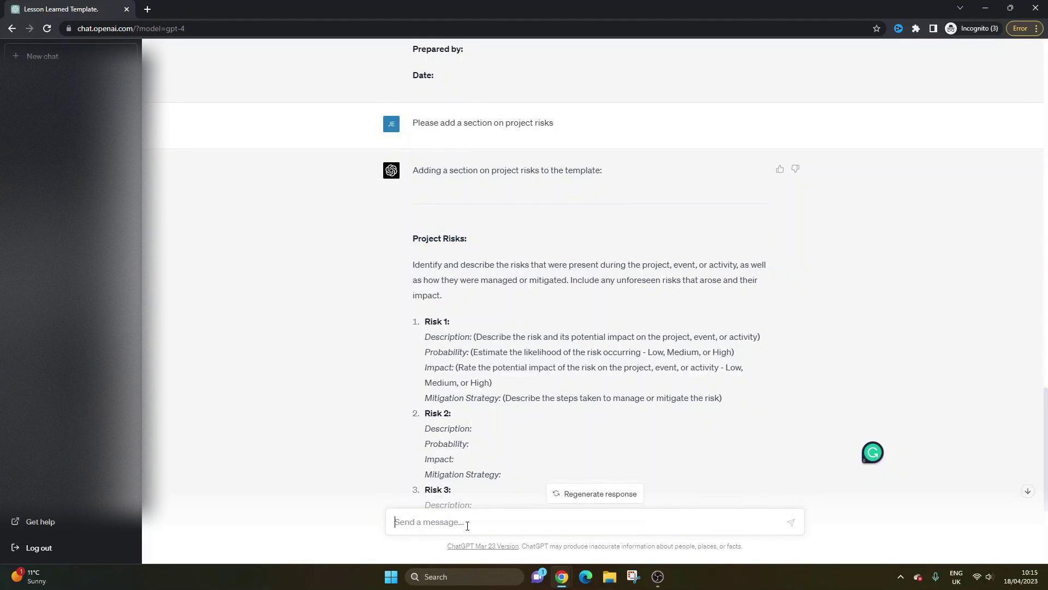
scroll(505, 424, "down", 4)
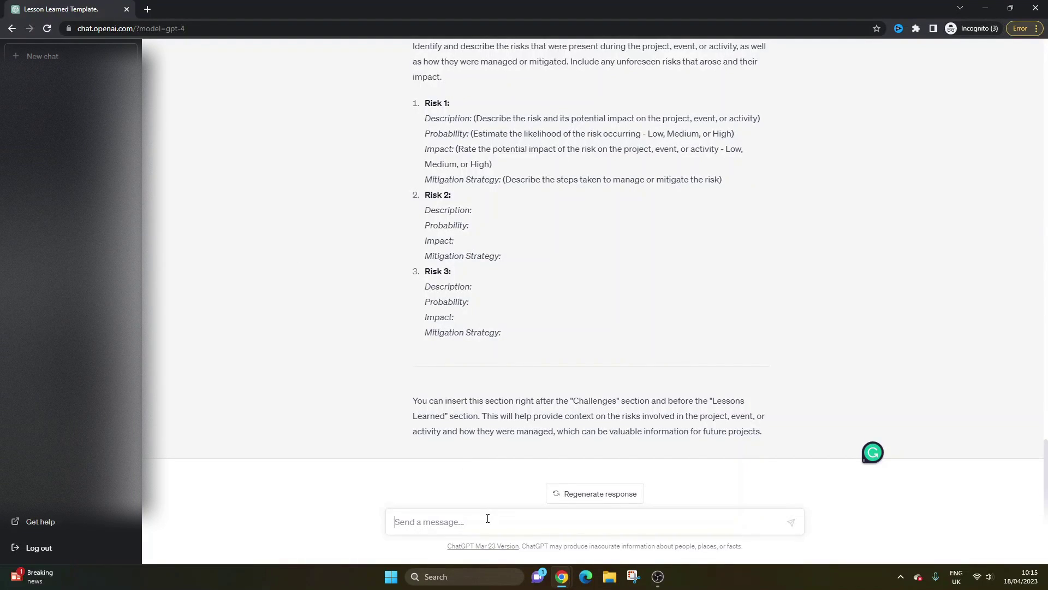
- Write a lessons learned log prompt listing project objective, successes, challenges and risks identified sections
type("Please create a lessons learned log, with the fol")
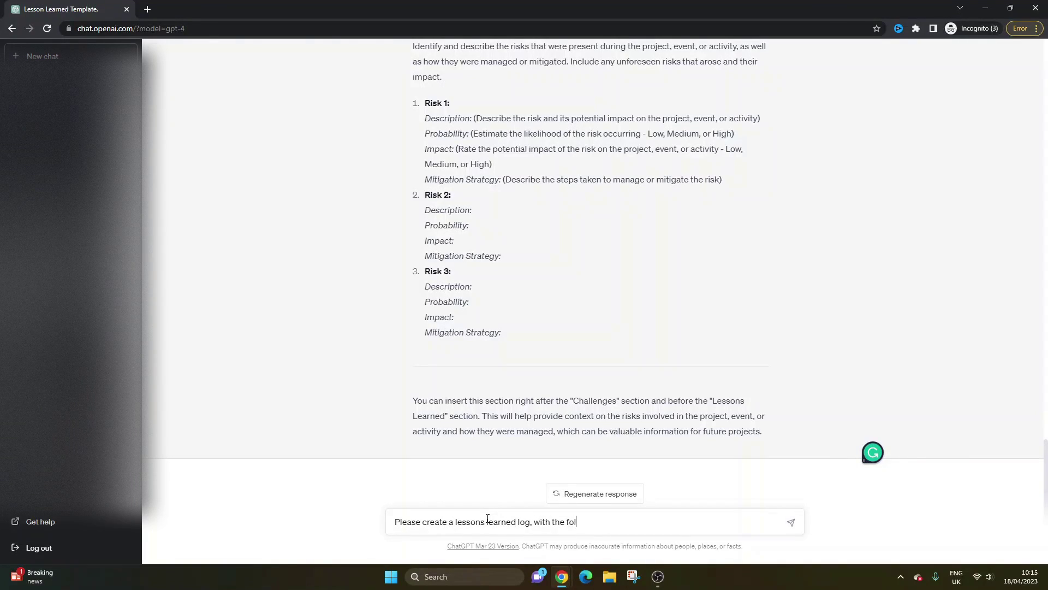
type("lowing sections: \"")
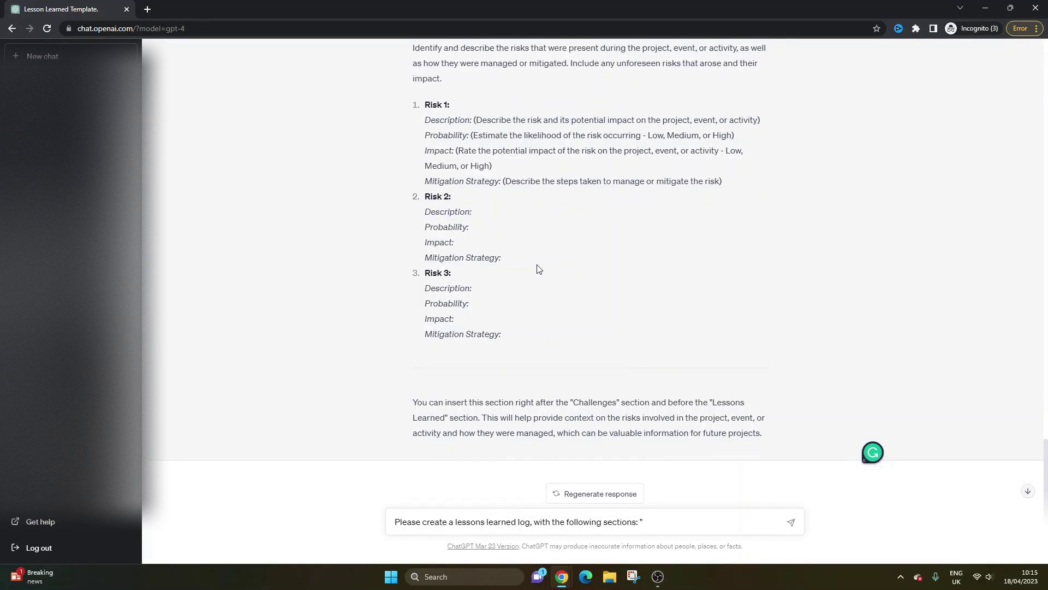
scroll(537, 269, "up", 15)
scroll(536, 269, "up", 3)
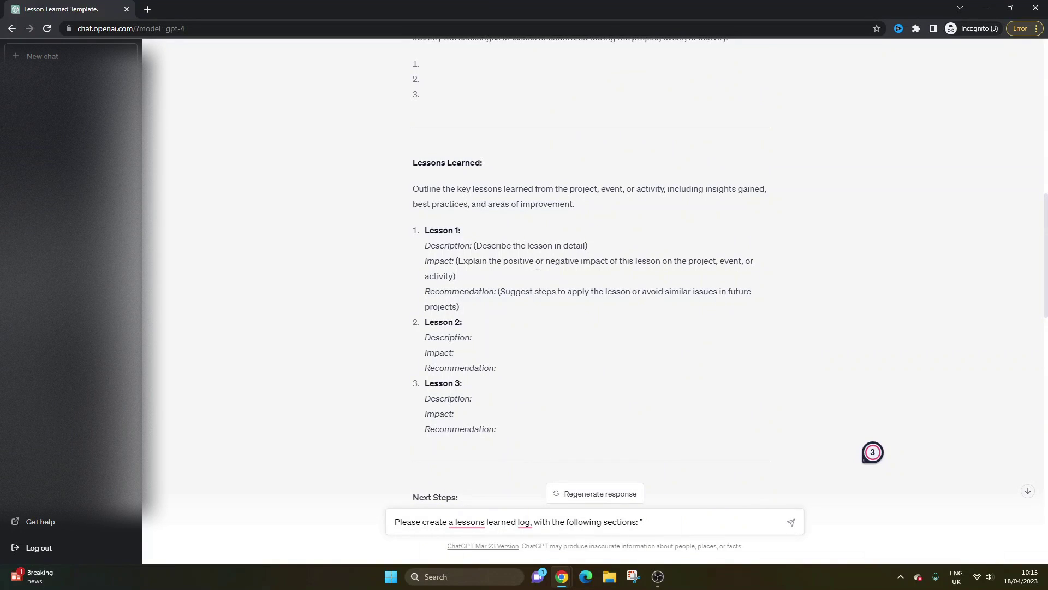
scroll(538, 265, "up", 10)
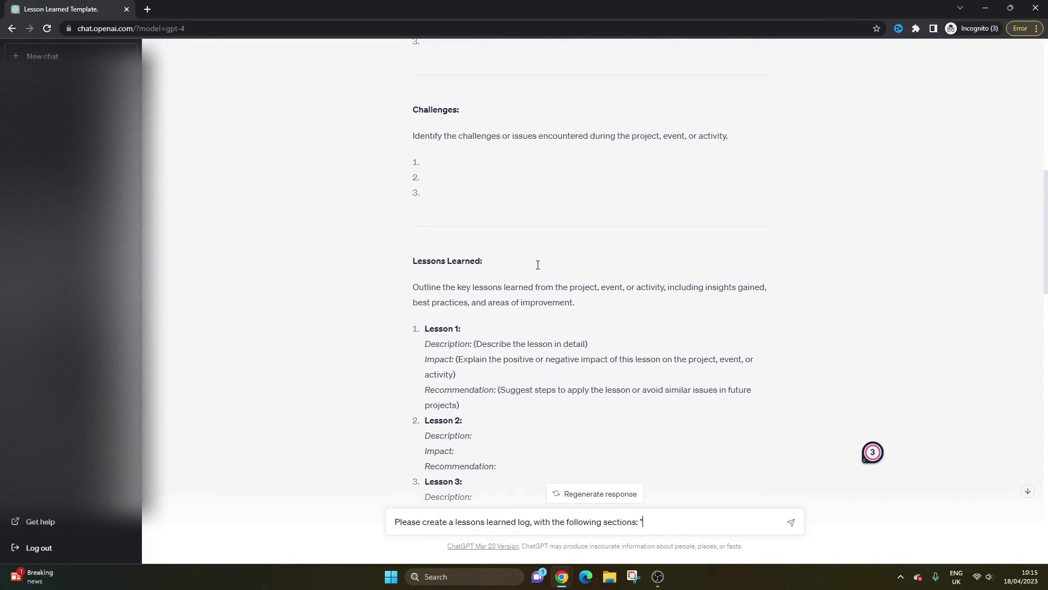
scroll(537, 265, "up", 2)
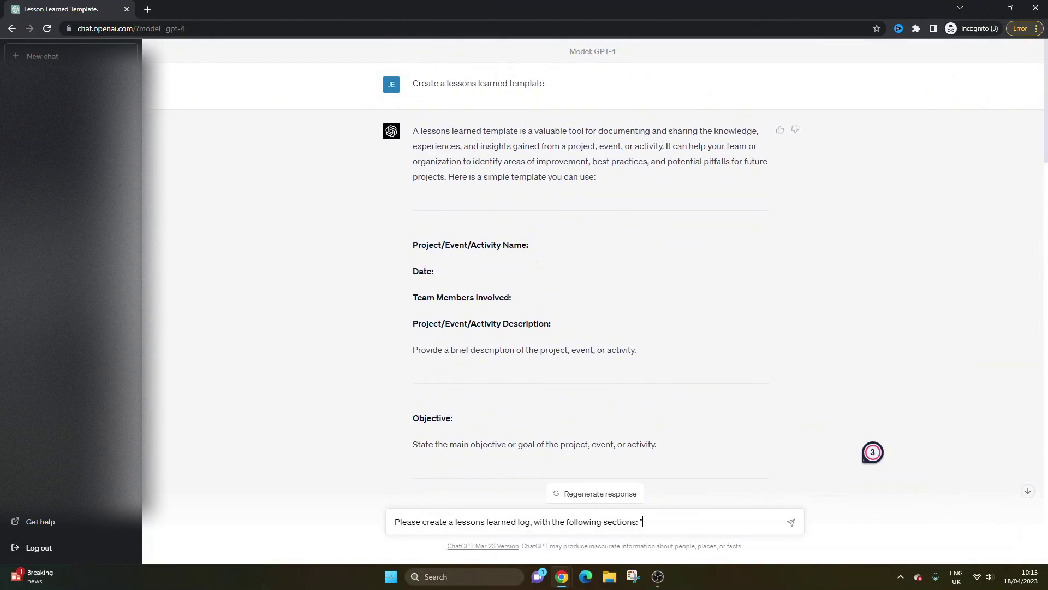
scroll(538, 269, "down", 4)
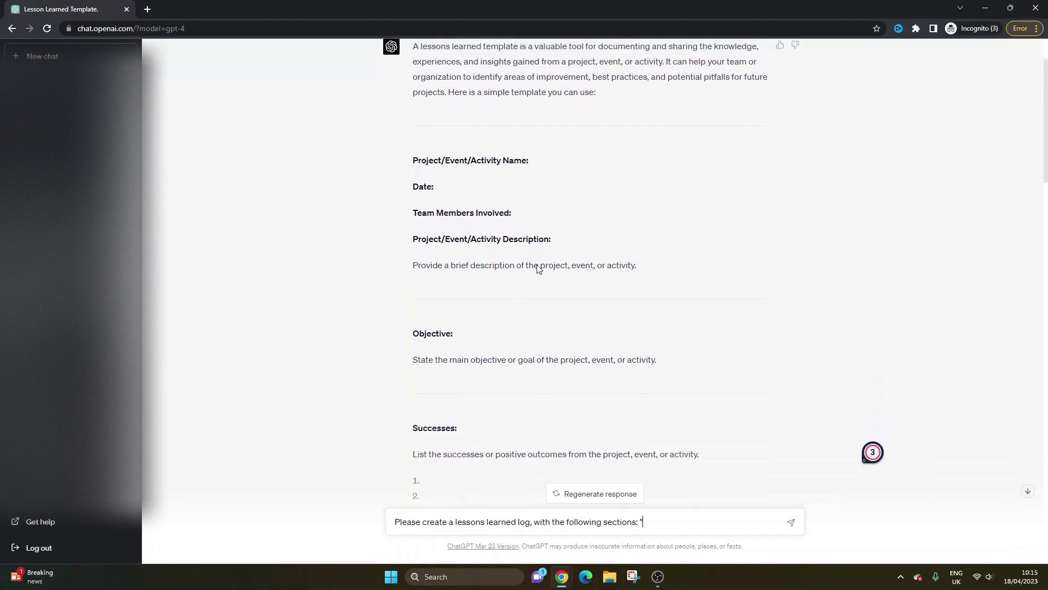
type("o")
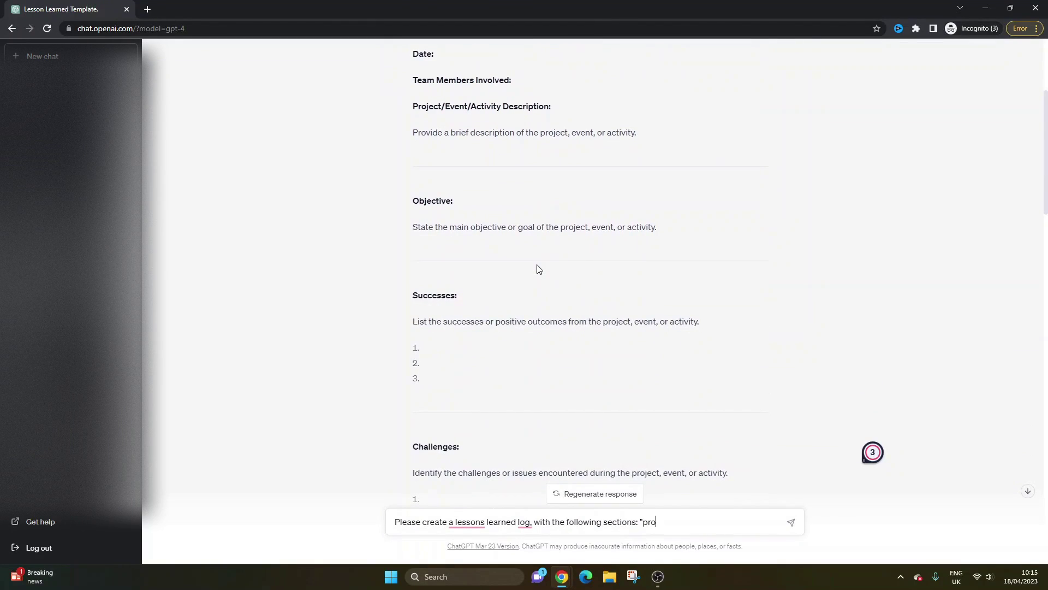
type("ject objective, successes, challenges\"")
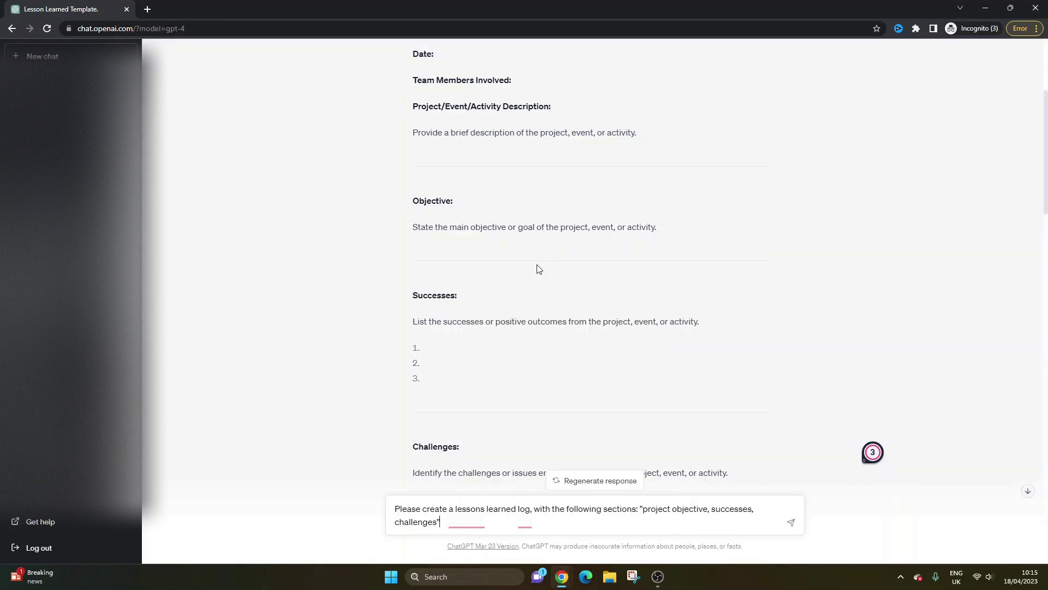
scroll(537, 267, "up", 1)
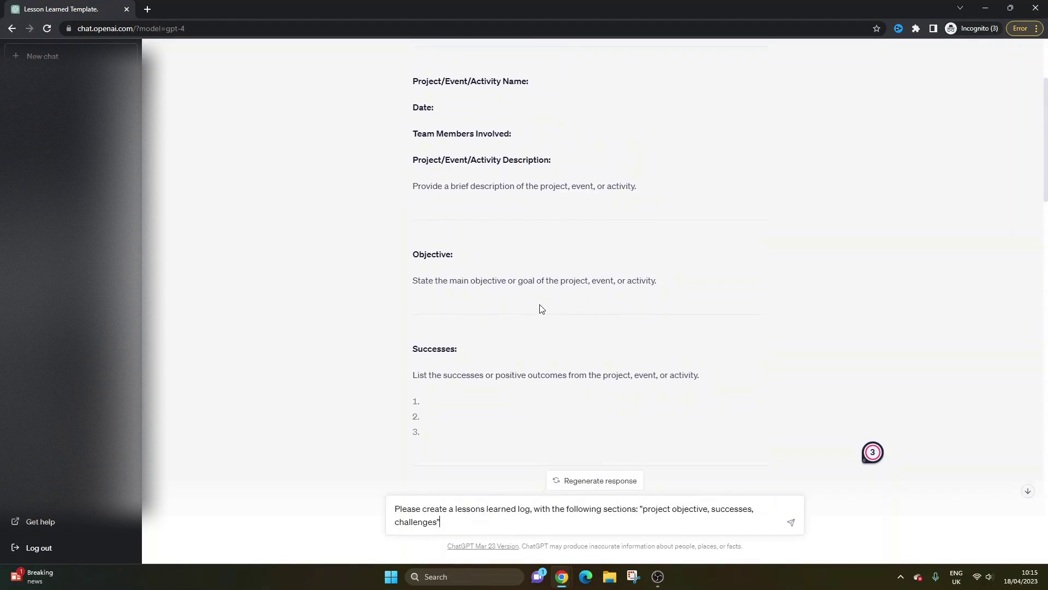
scroll(539, 308, "down", 2)
scroll(540, 309, "down", 4)
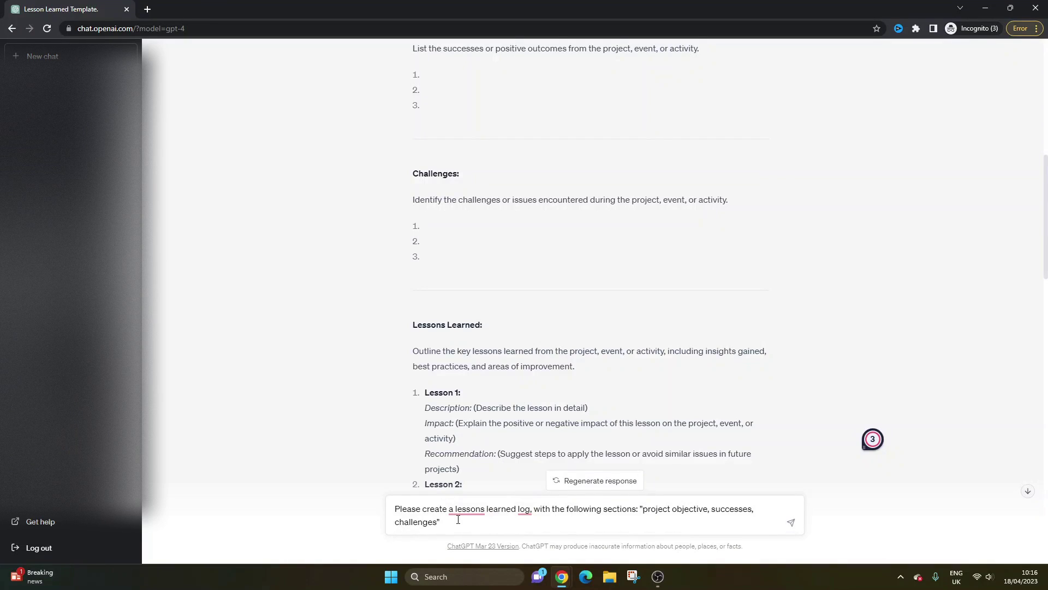
type(", risks identified")
- Send the lessons learned log request and stop the reply after its introduction
left_click(791, 522)
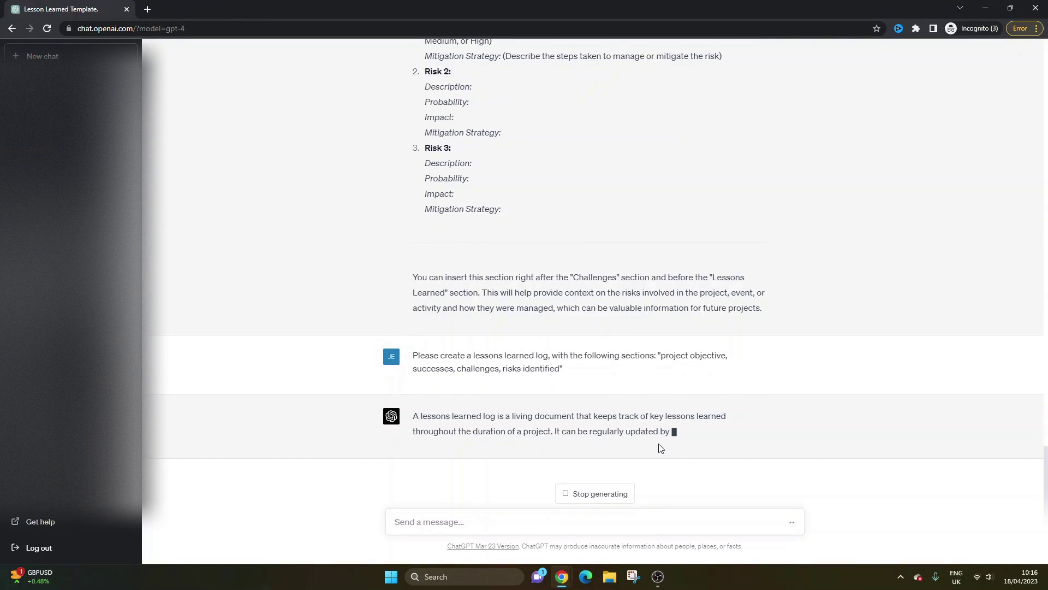
left_click(608, 496)
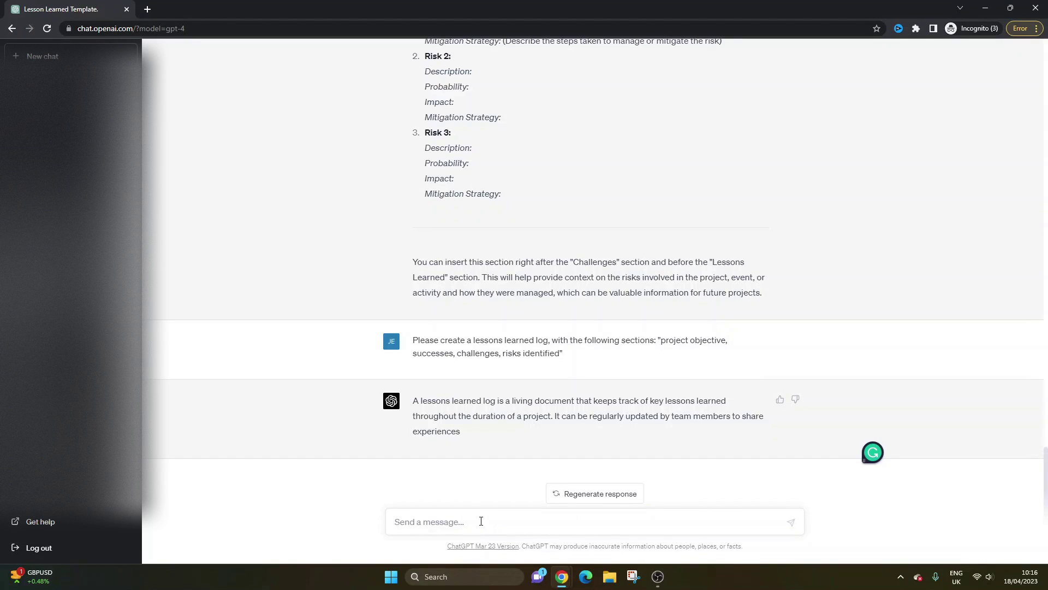
- Select the template fields from Project/Event/Activity Name into the Objective line, then dismiss the context menu uncopied
scroll(493, 428, "up", 8)
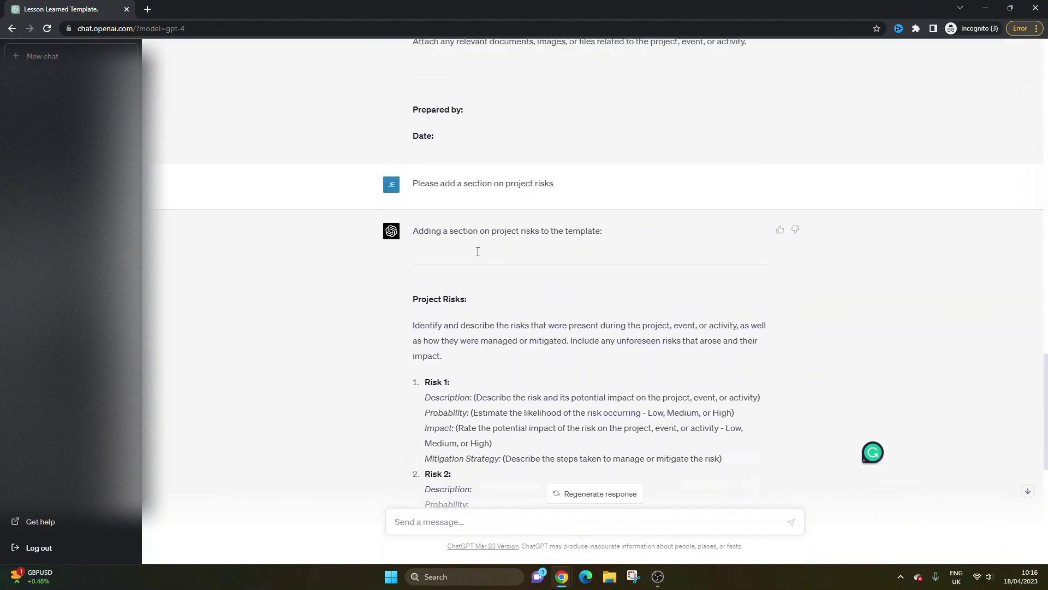
scroll(477, 251, "up", 19)
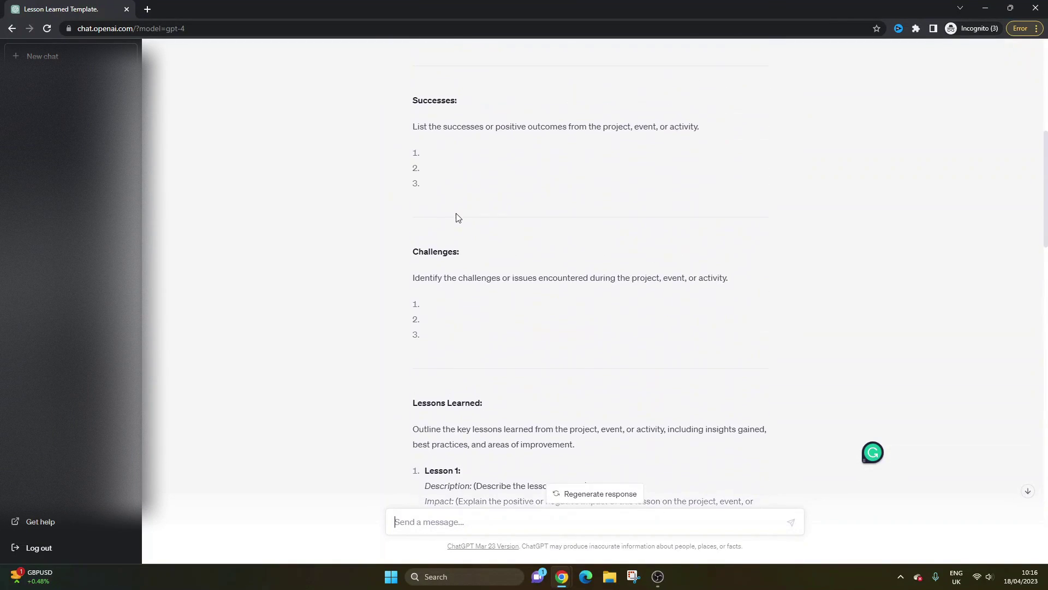
scroll(457, 217, "up", 8)
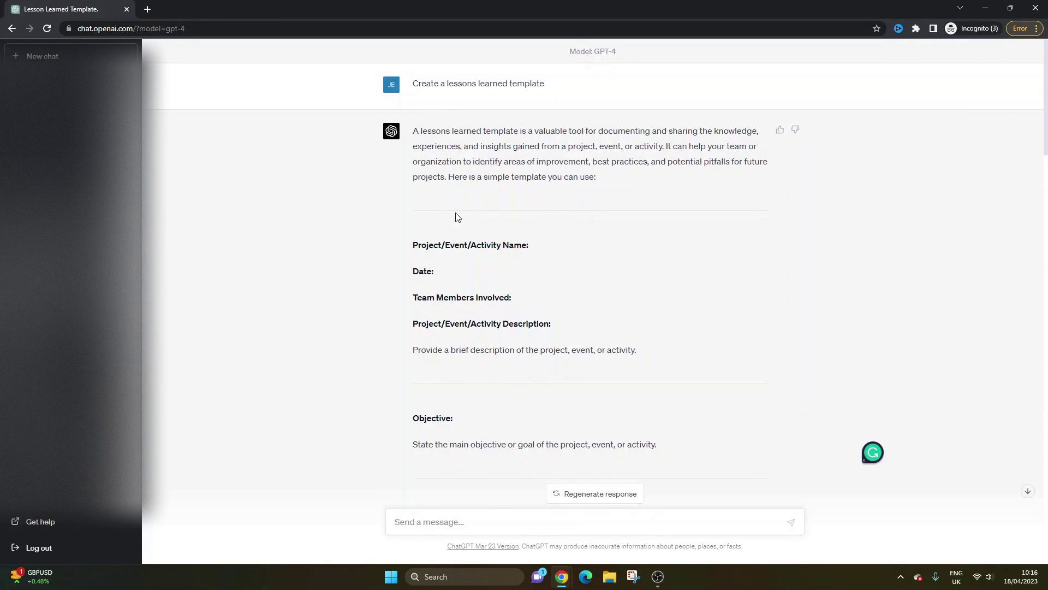
left_click_drag(414, 242, 493, 295)
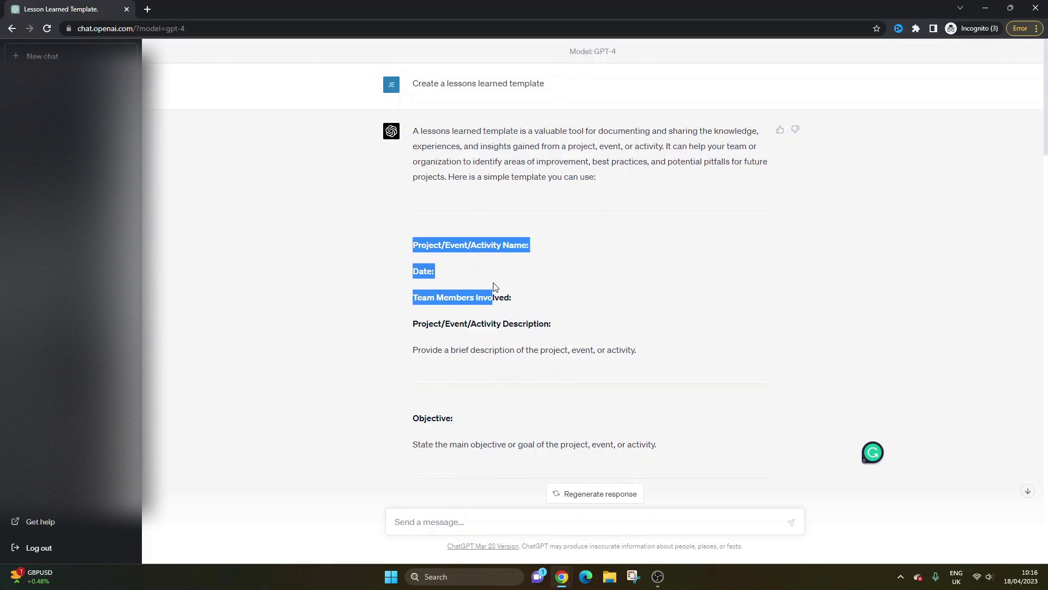
left_click(459, 245)
left_click_drag(416, 244, 618, 431)
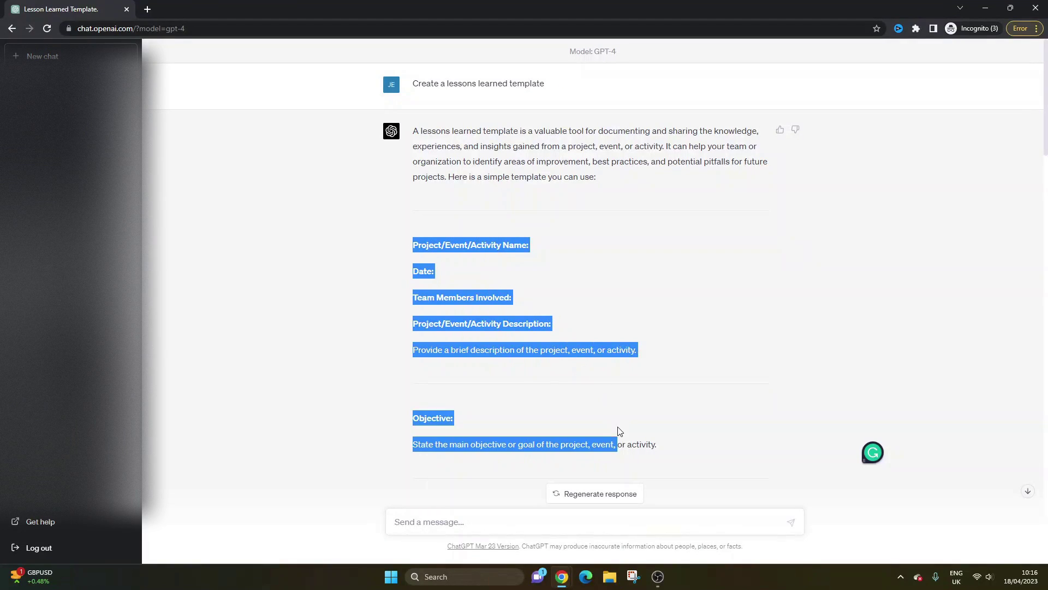
scroll(617, 424, "down", 4)
right_click(473, 225)
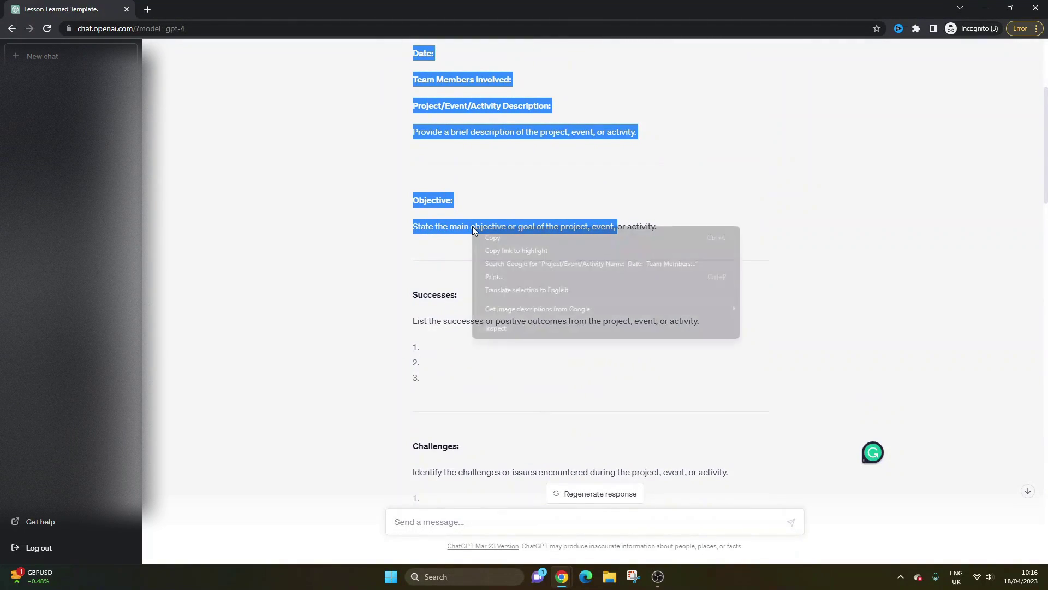
left_click(721, 200)
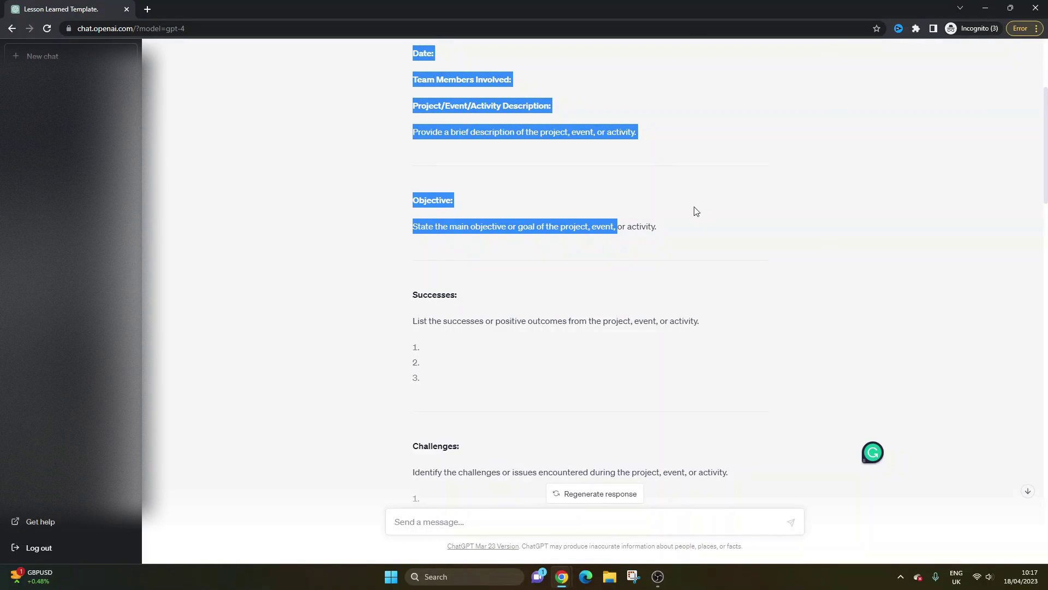
scroll(620, 175, "up", 3)
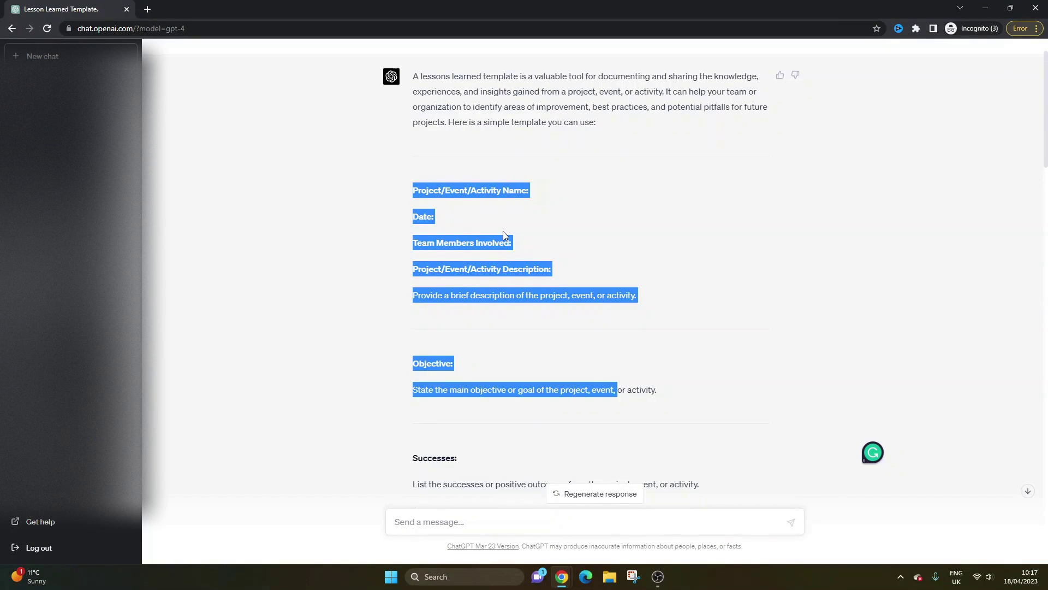
scroll(503, 231, "down", 10)
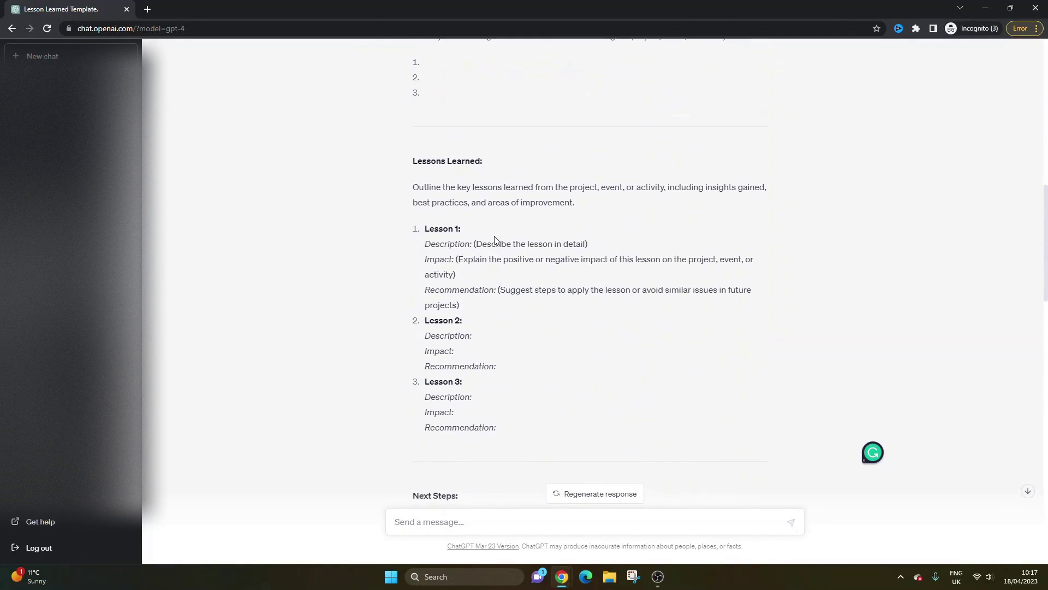
scroll(495, 240, "down", 5)
scroll(494, 240, "down", 8)
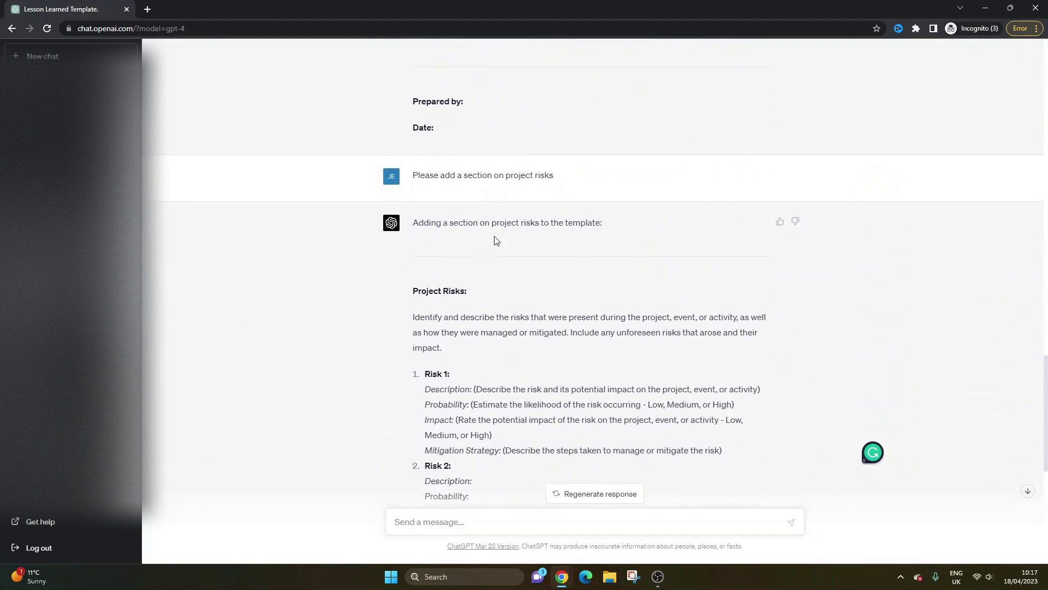
scroll(496, 240, "down", 6)
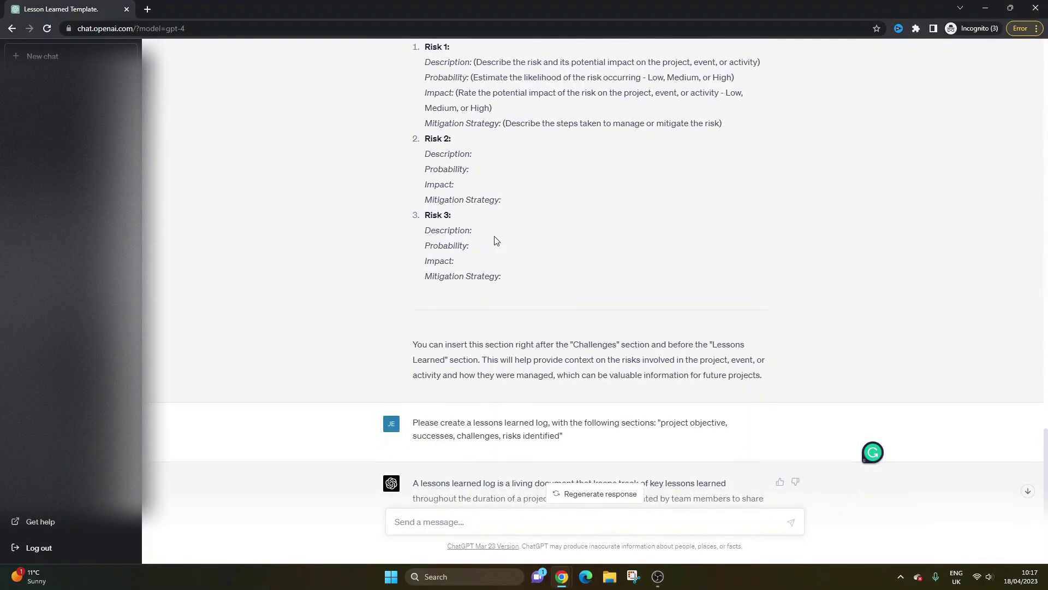